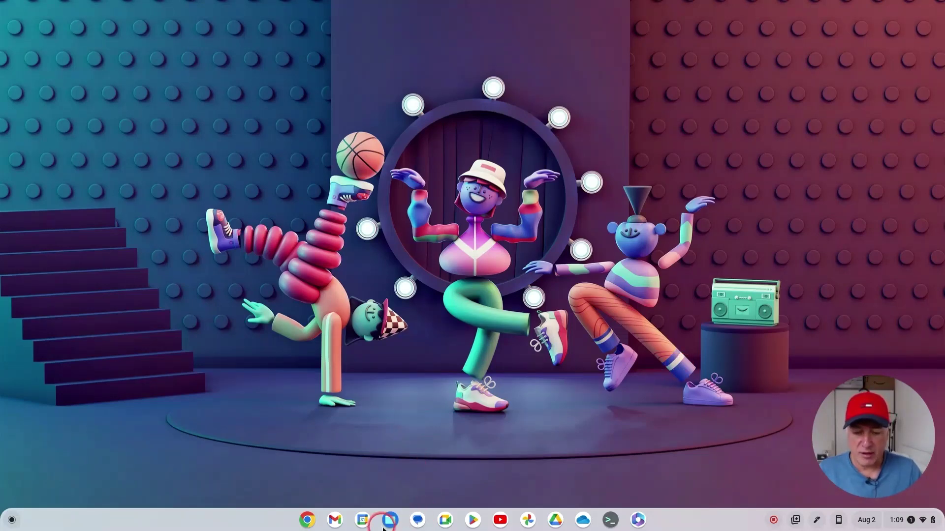
Open the Files app, view the Downloads folder, and close the window.
left_click(390, 520)
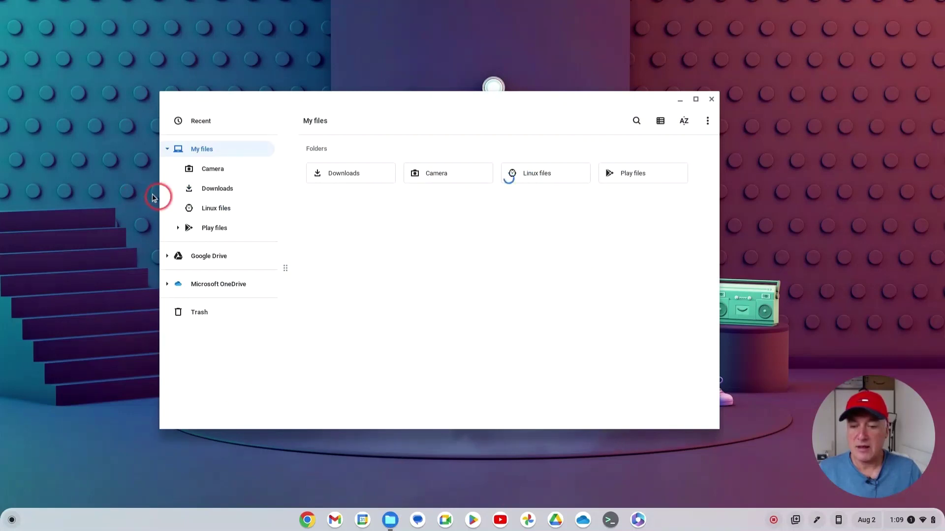
left_click(221, 188)
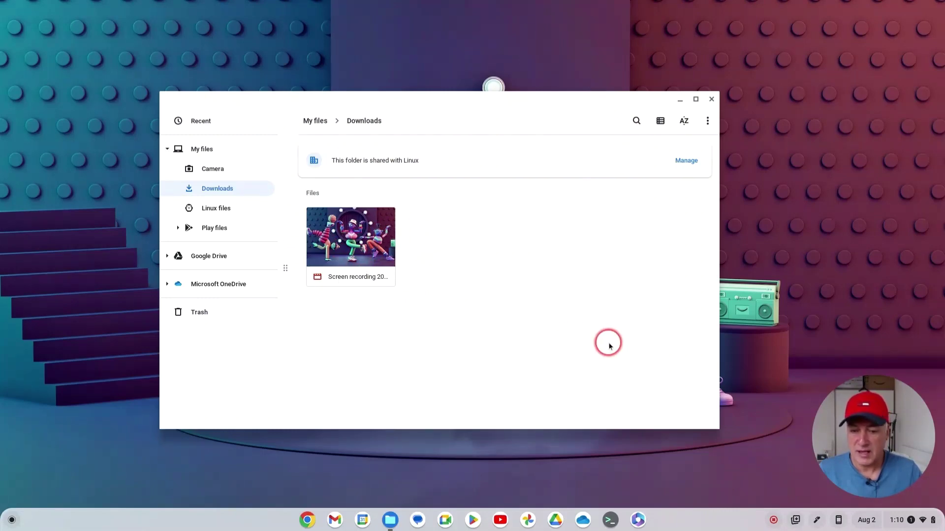
left_click(712, 99)
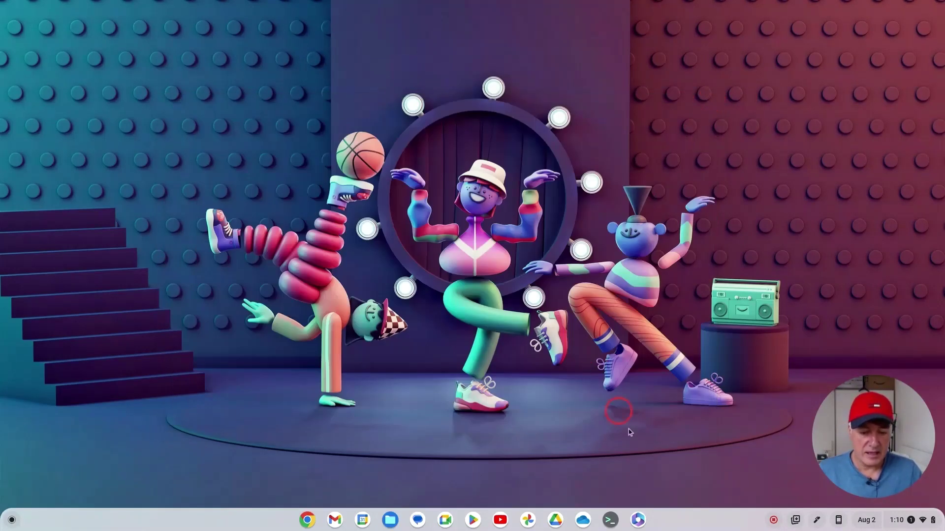
View the stored files in Google Drive and in OneDrive, closing each window after viewing.
left_click(555, 522)
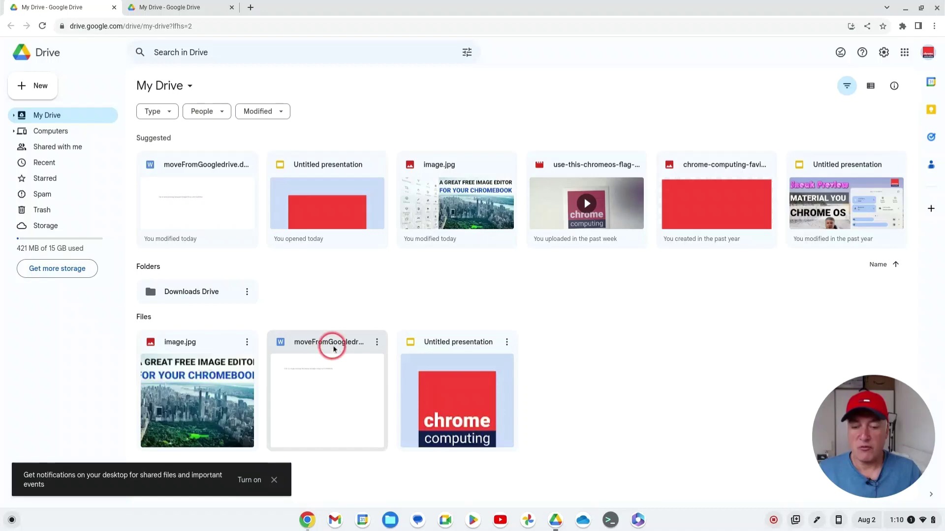
left_click(937, 10)
left_click(584, 520)
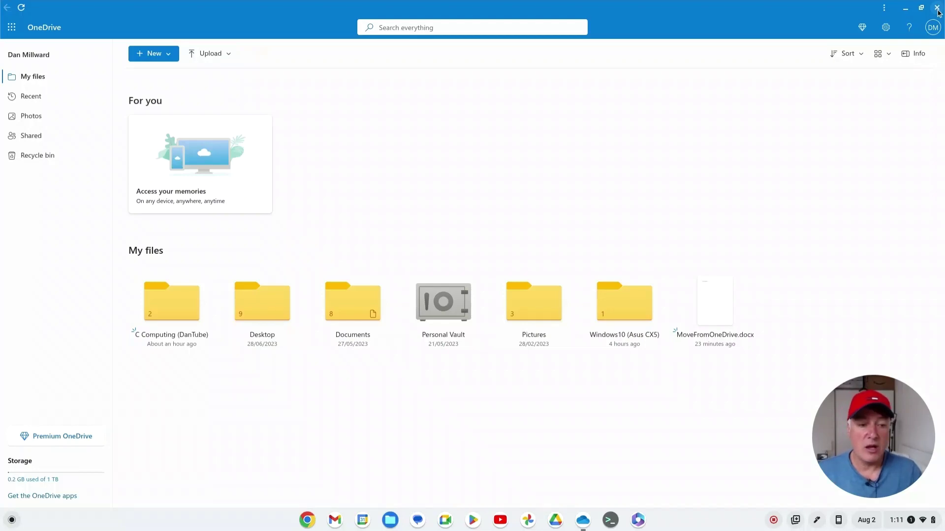
left_click(937, 10)
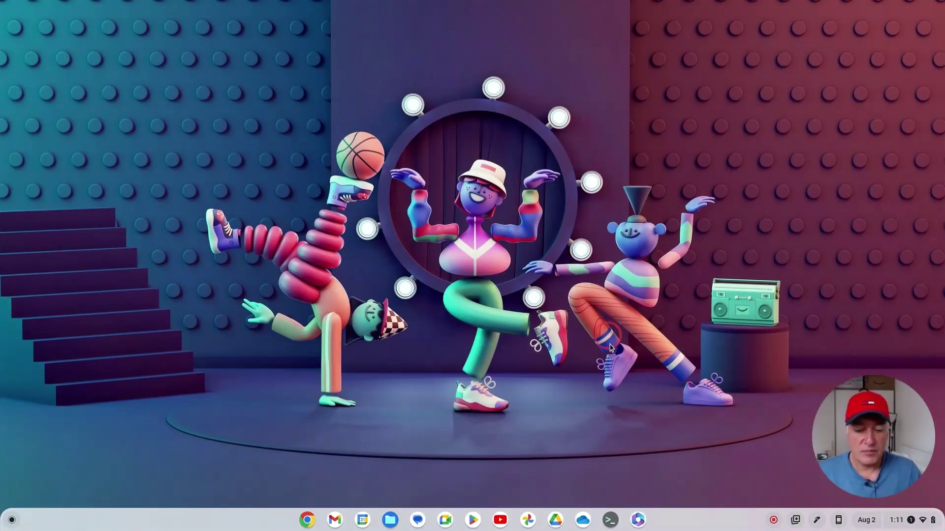
Download moveFromGoogledrive.docx from Google Drive and open the Downloads folder in the Files app.
left_click(556, 520)
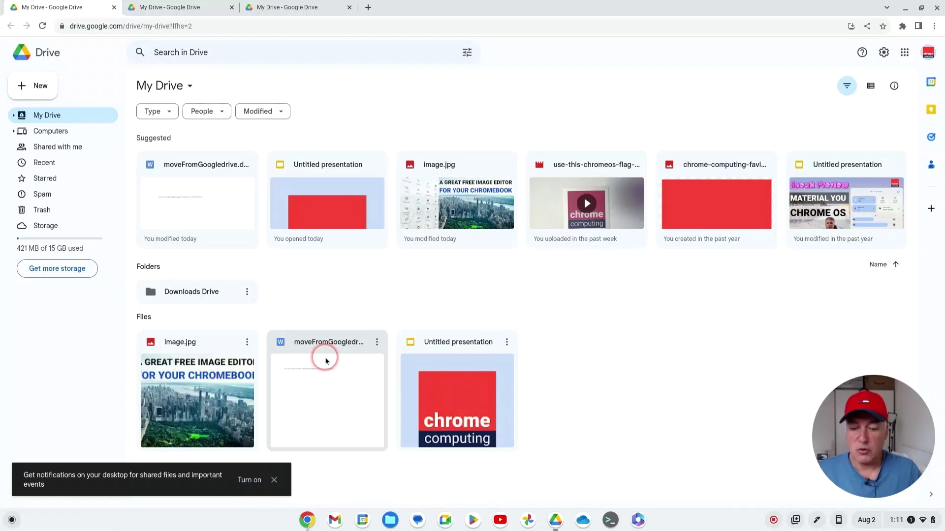
right_click(349, 400)
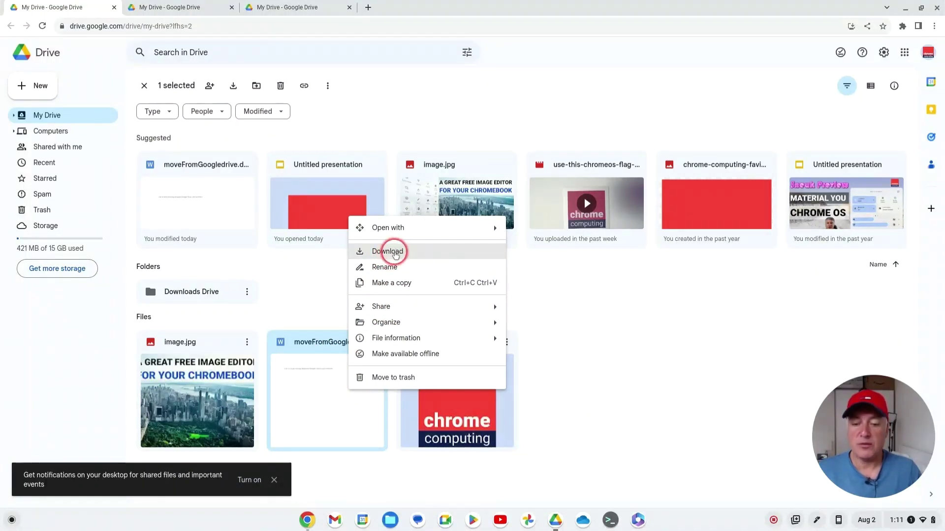
left_click(395, 253)
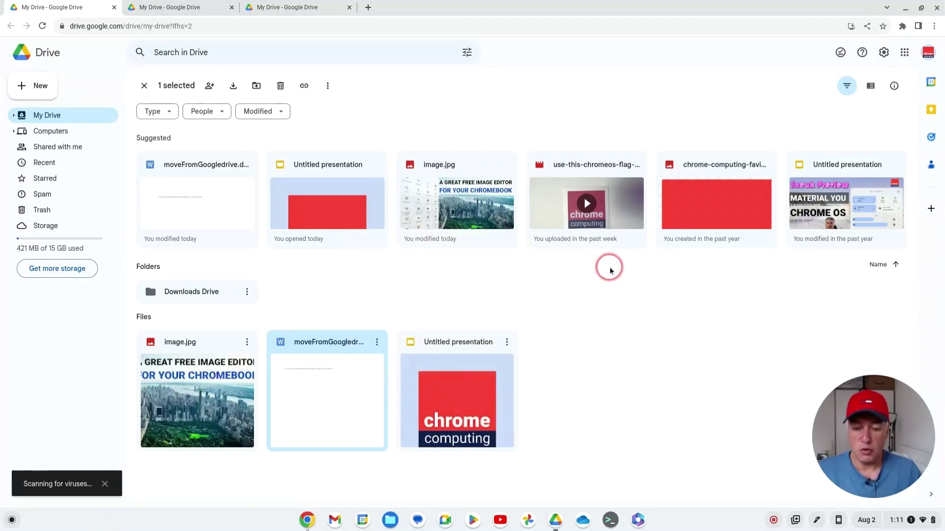
left_click(391, 522)
left_click(346, 183)
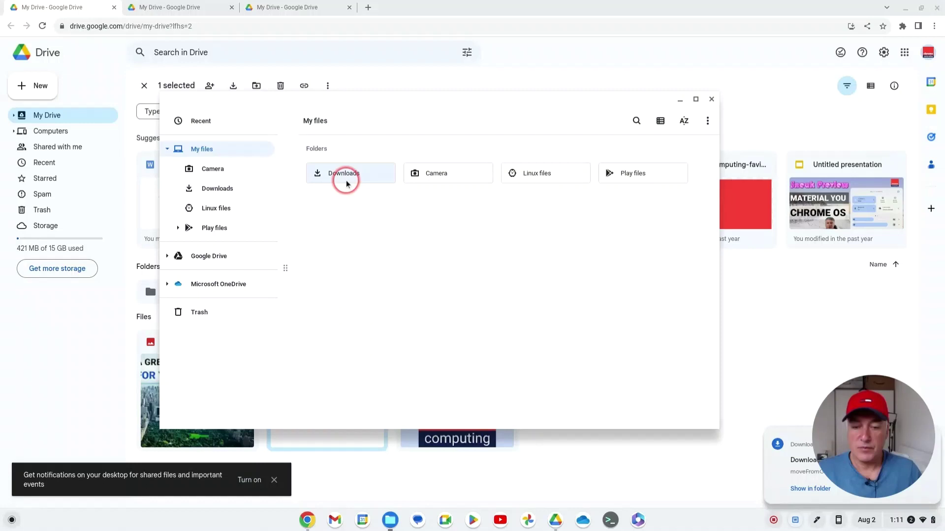
left_click(346, 183)
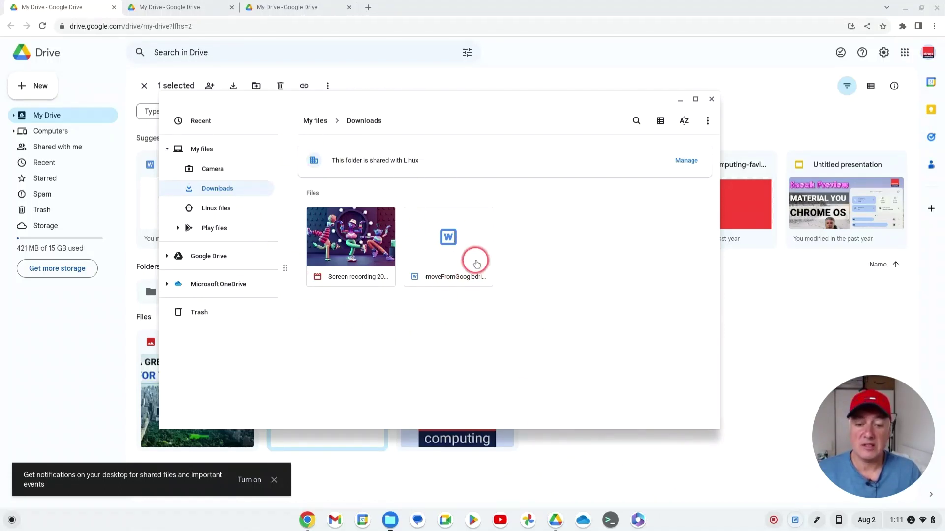
Move moveFromGoogledrive.docx from the Downloads folder to the trash.
right_click(455, 224)
mouse_move(455, 243)
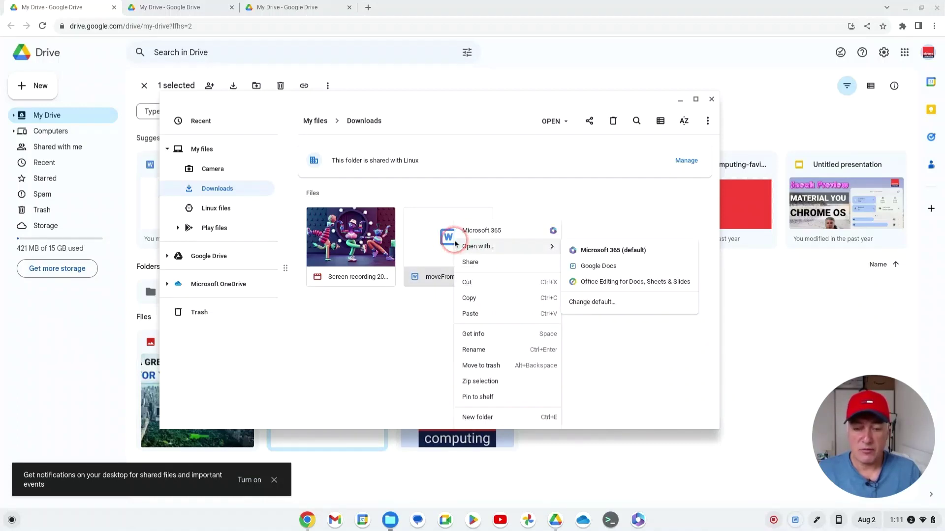
left_click(500, 364)
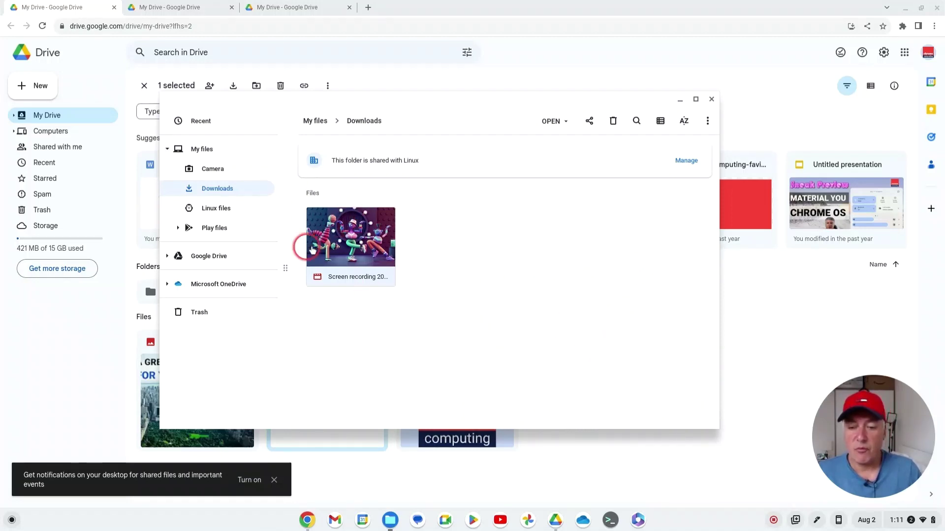
Copy moveFromGoogledrive.docx from My Drive into Downloads within the Files app, and move that copy to the trash.
left_click(209, 256)
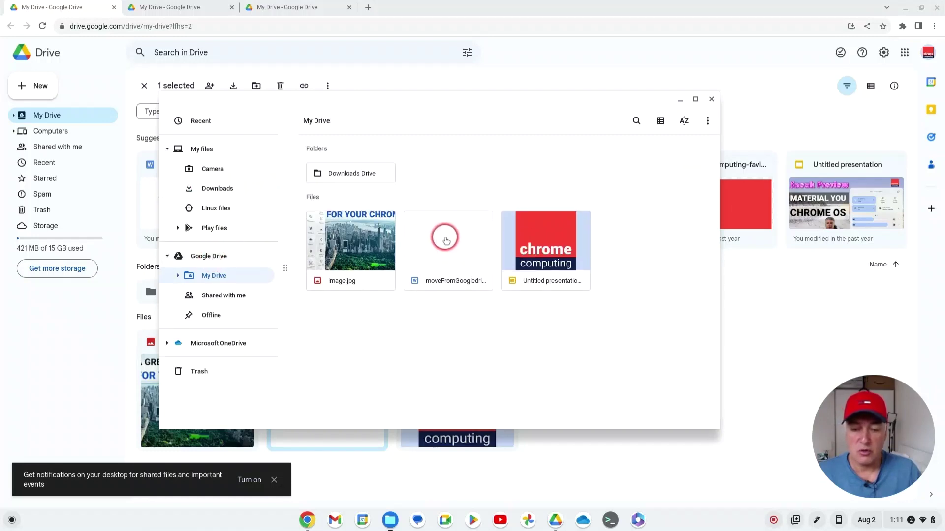
left_click_drag(448, 257, 225, 191)
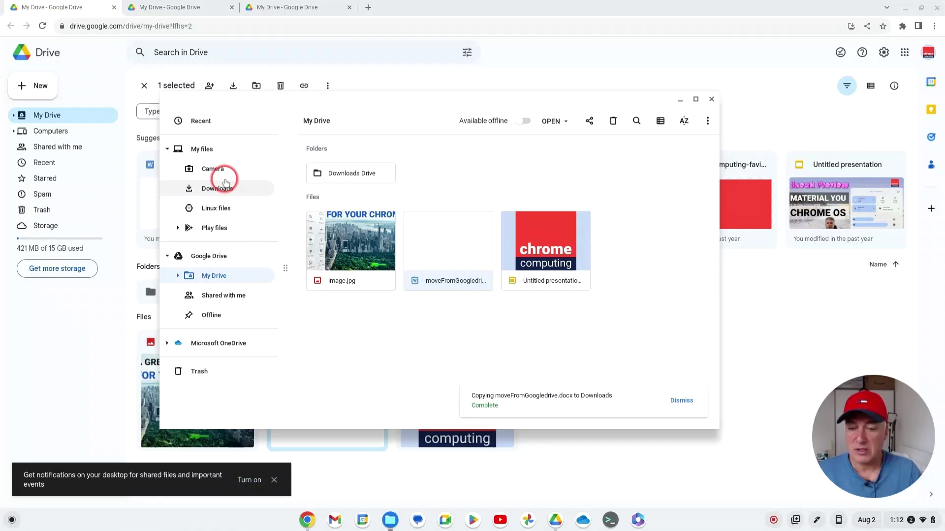
left_click(219, 188)
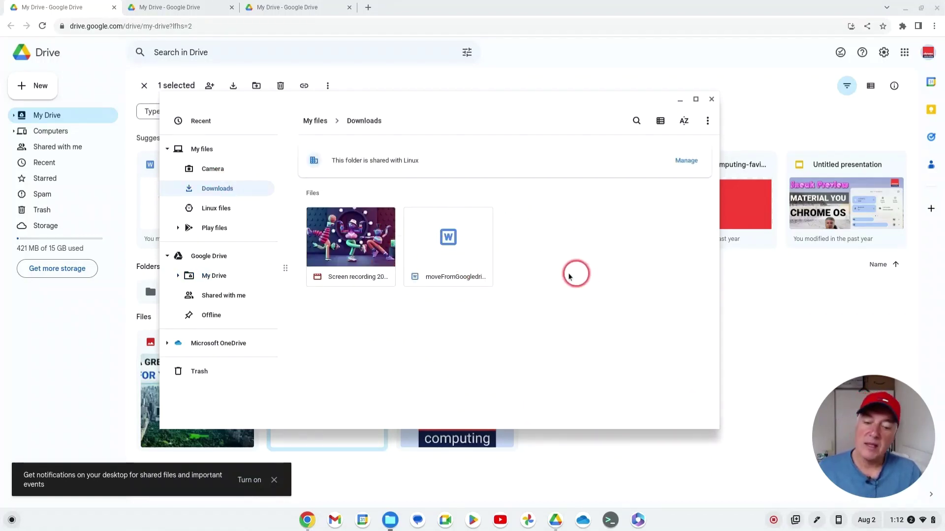
right_click(461, 240)
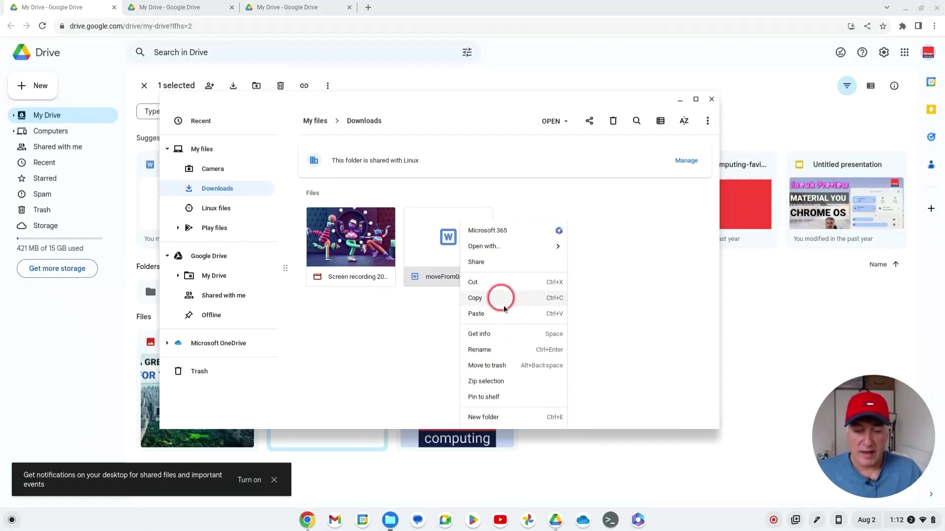
left_click(512, 371)
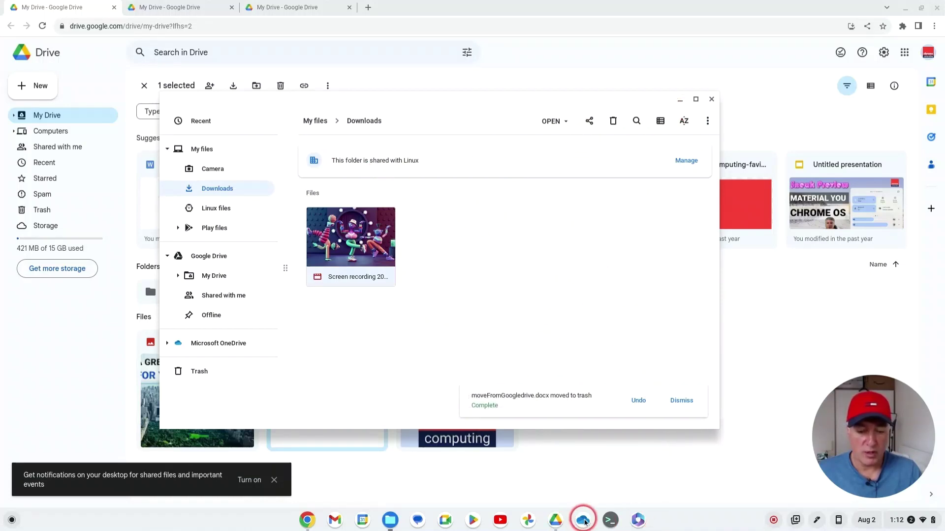
Switch to OneDrive, download MoveFromOneDrive.docx, and check it in the Files app's Downloads folder before closing the Files window.
left_click(583, 520)
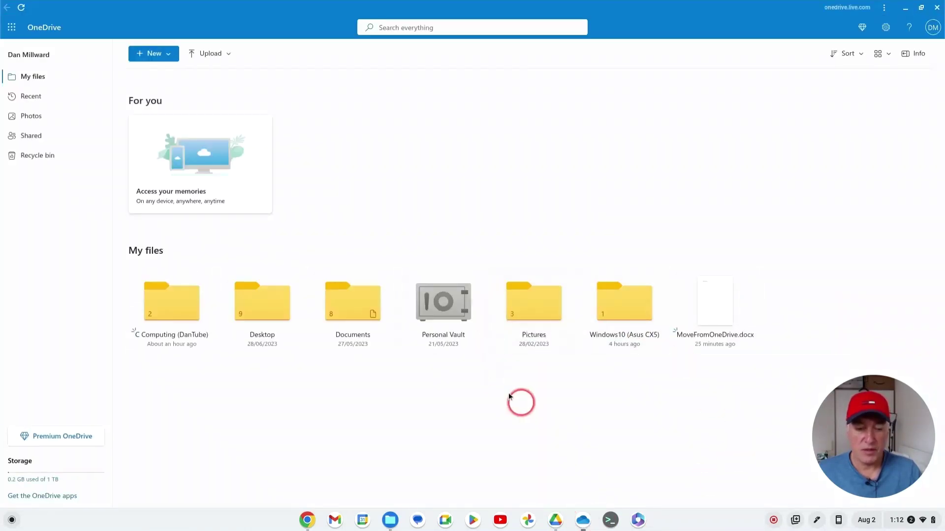
right_click(713, 308)
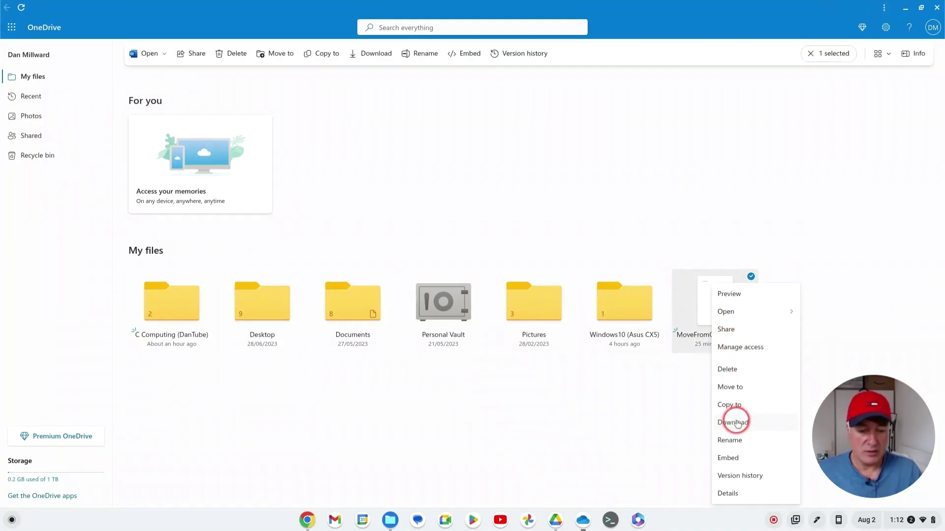
left_click(735, 422)
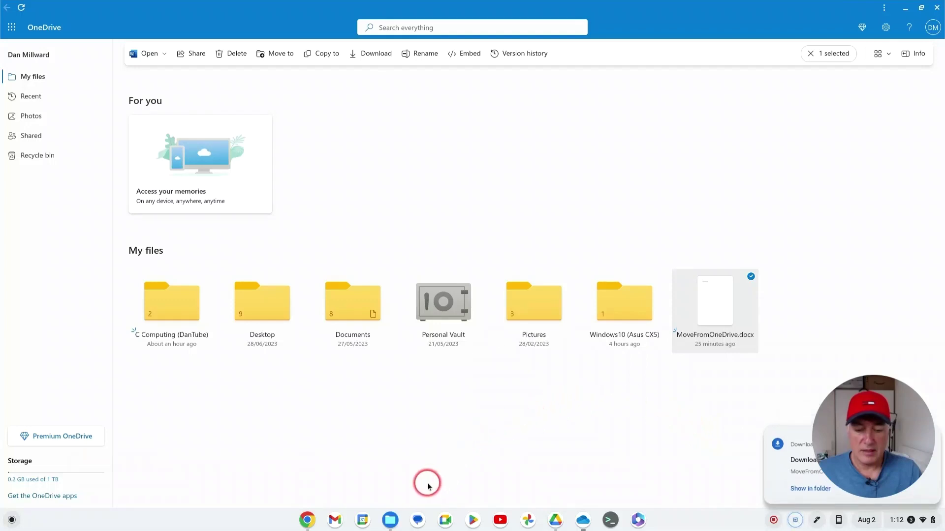
left_click(391, 520)
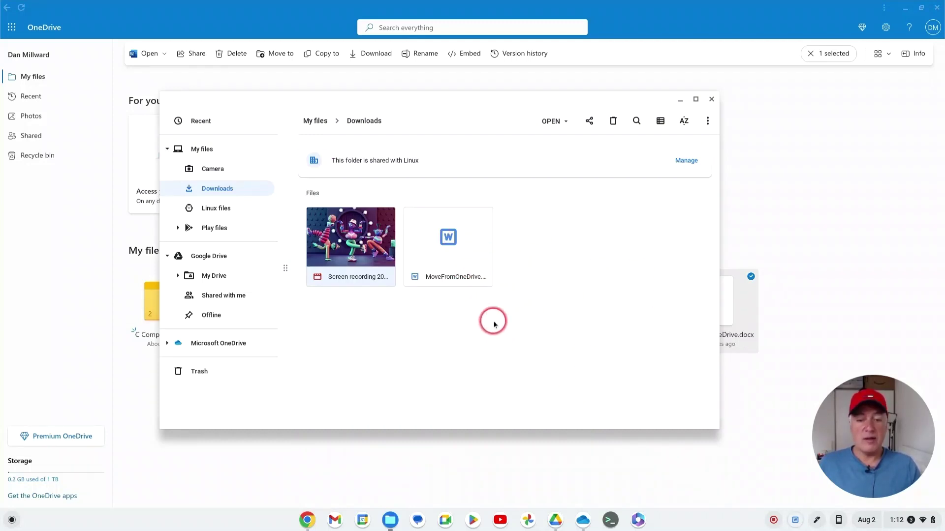
left_click(711, 100)
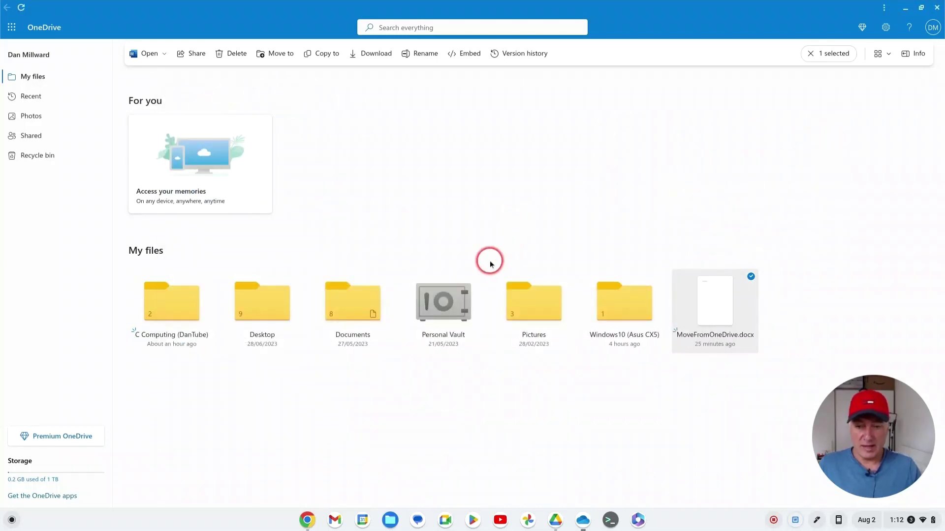
Look for OneDrive's file upload option, view the Downloads folder in the file picker, and cancel the upload.
right_click(523, 189)
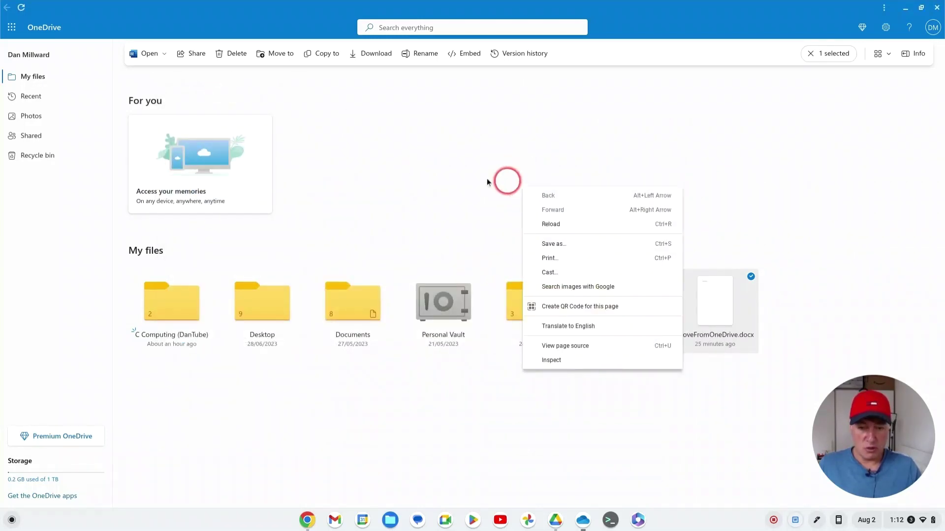
left_click(406, 184)
right_click(485, 400)
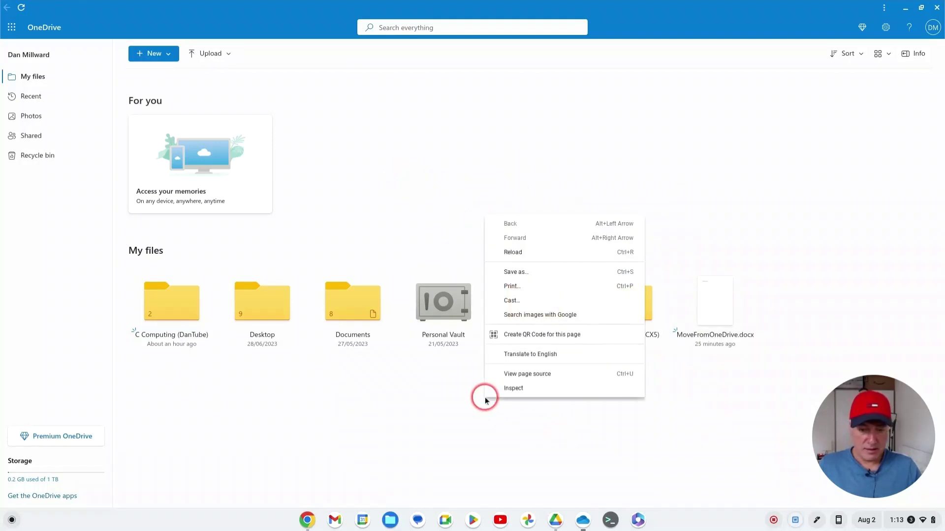
left_click(421, 391)
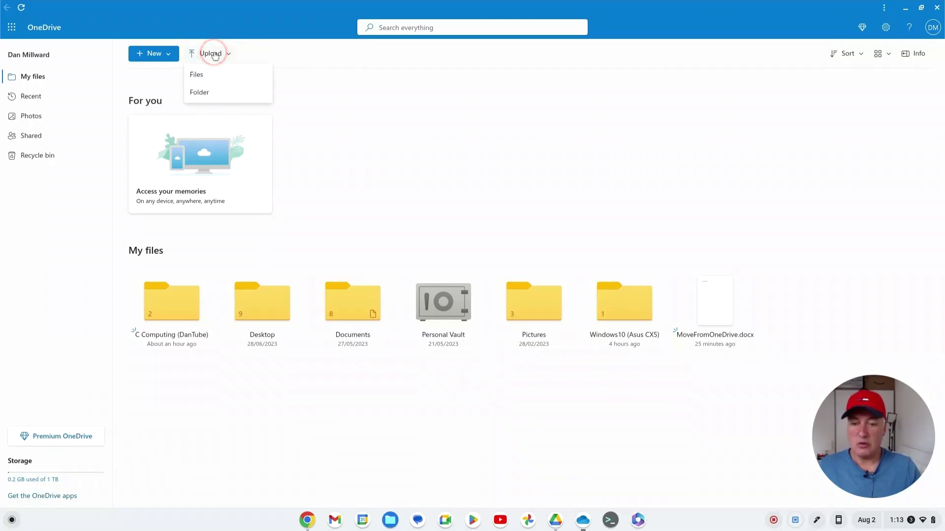
left_click(210, 76)
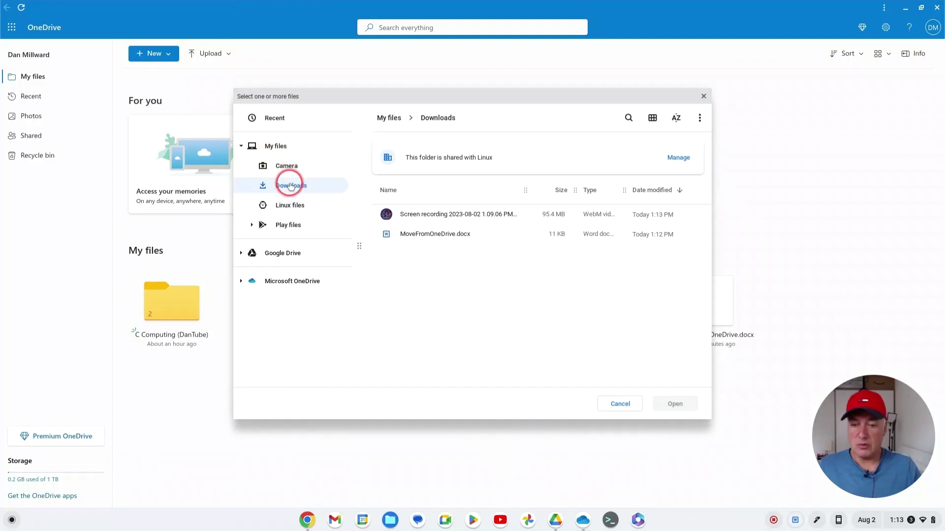
left_click(620, 403)
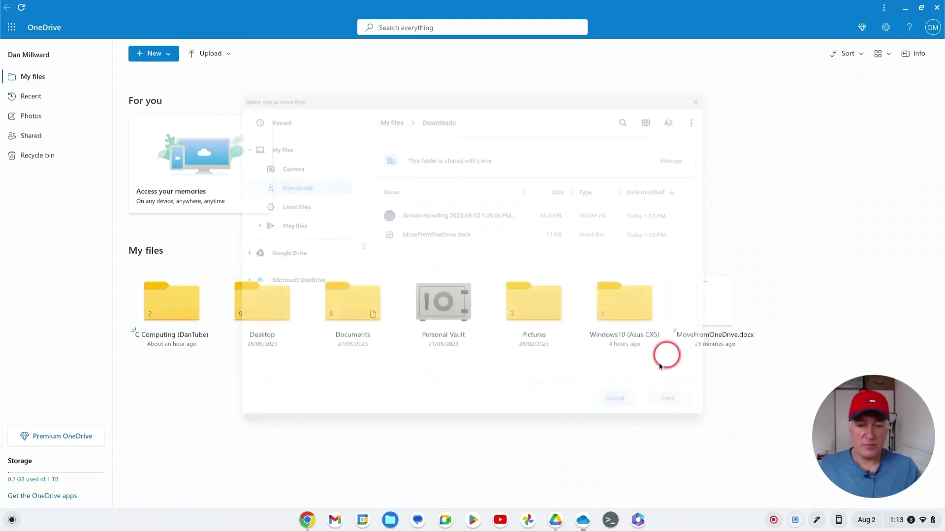
Switch to Google Drive, view the Downloads folder in its file upload picker, and cancel the upload.
left_click(563, 525)
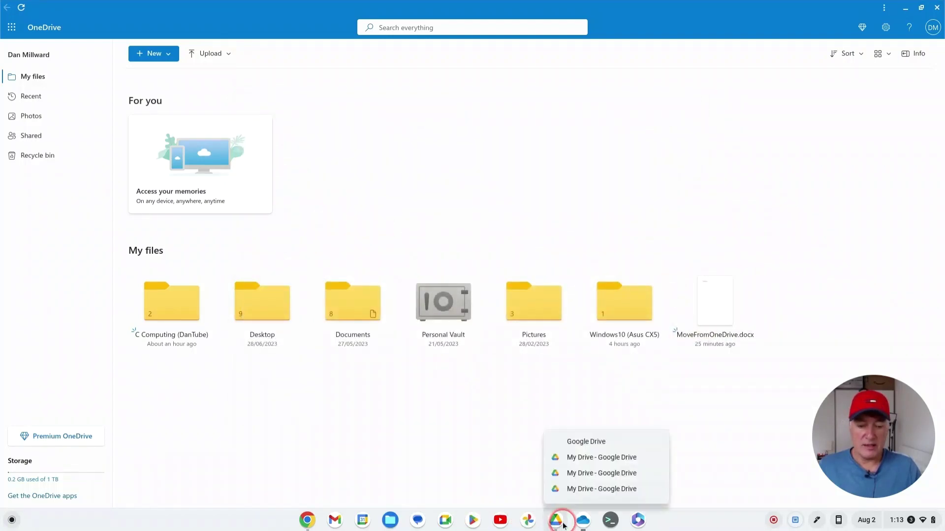
left_click(604, 472)
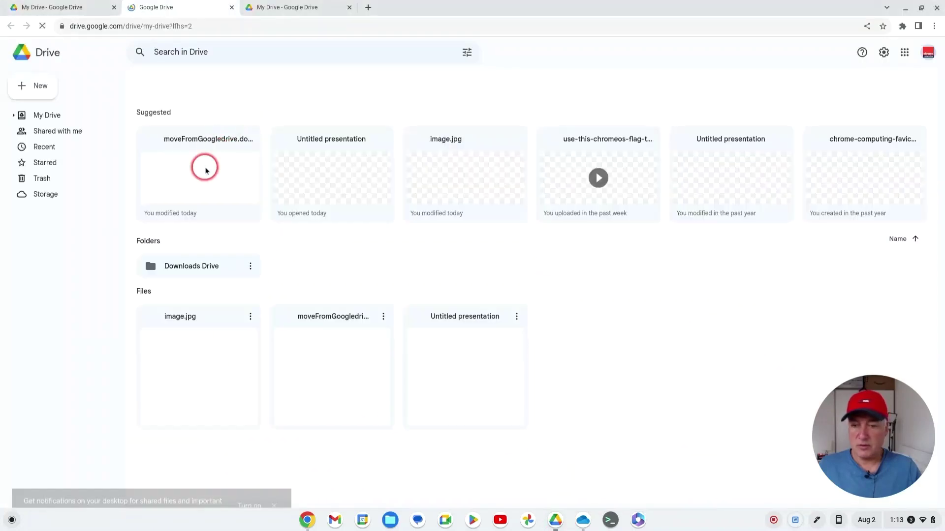
right_click(580, 380)
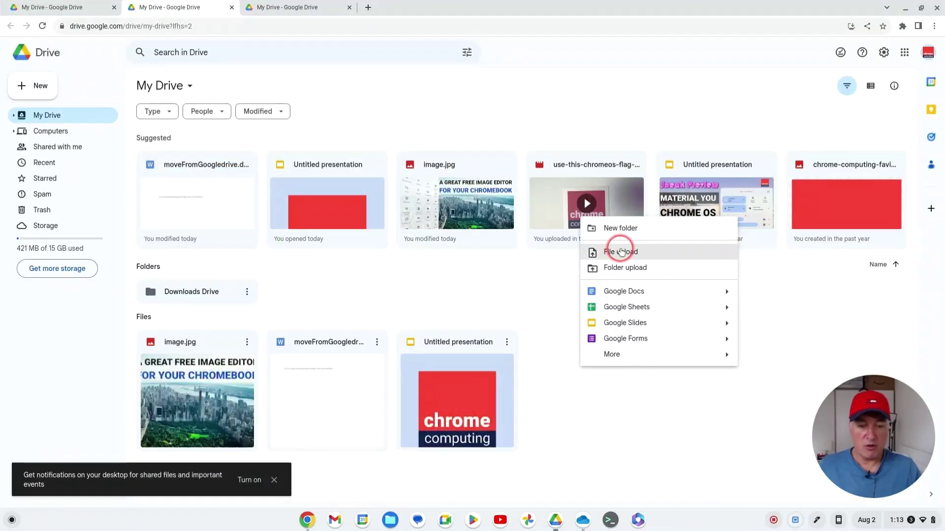
left_click(619, 251)
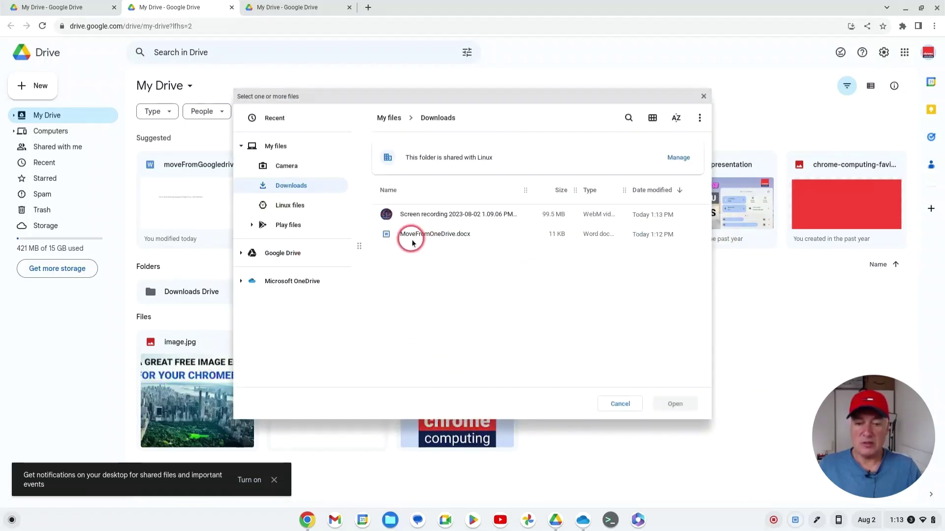
left_click(616, 401)
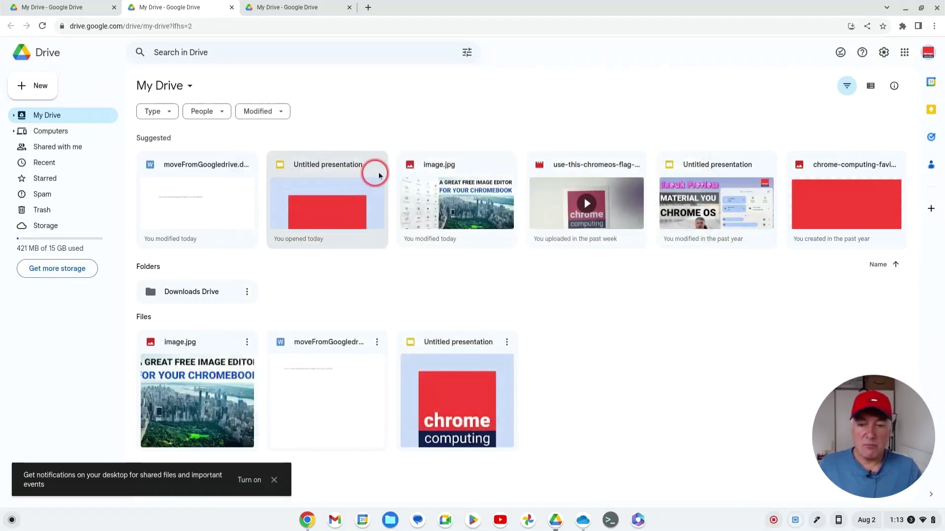
Close the extra My Drive tabs and the Google Drive browser window.
left_click(232, 8)
left_click(232, 8)
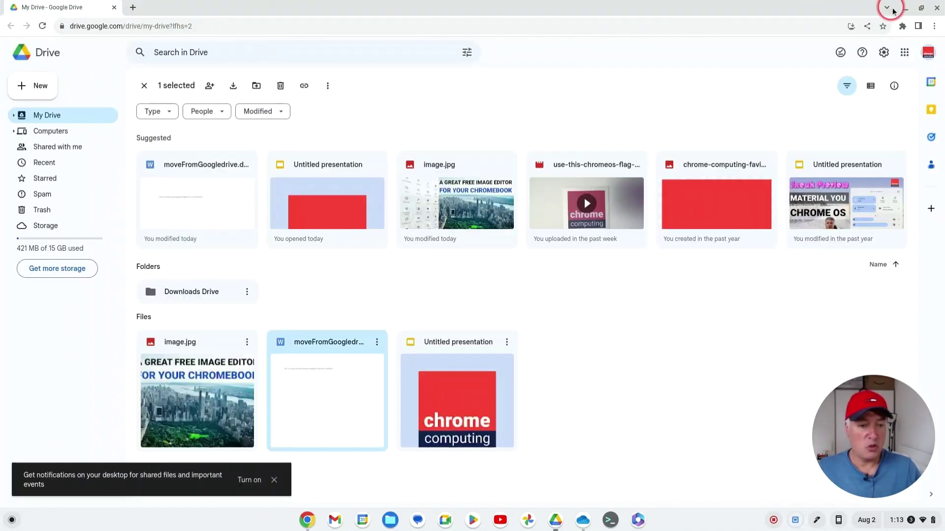
left_click(937, 8)
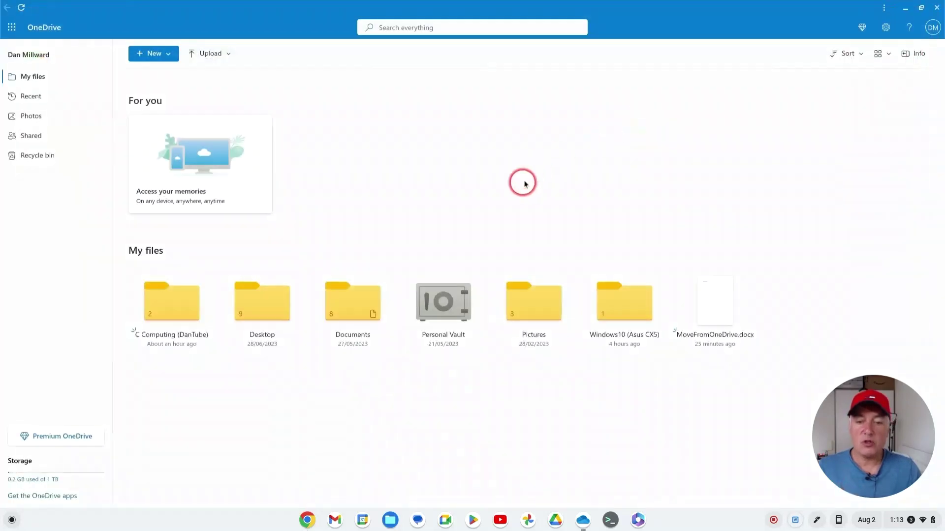
Close OneDrive, view the "Enable Office files upload workflow" flag at chrome://flags in Chrome, and close both browser windows.
left_click(936, 8)
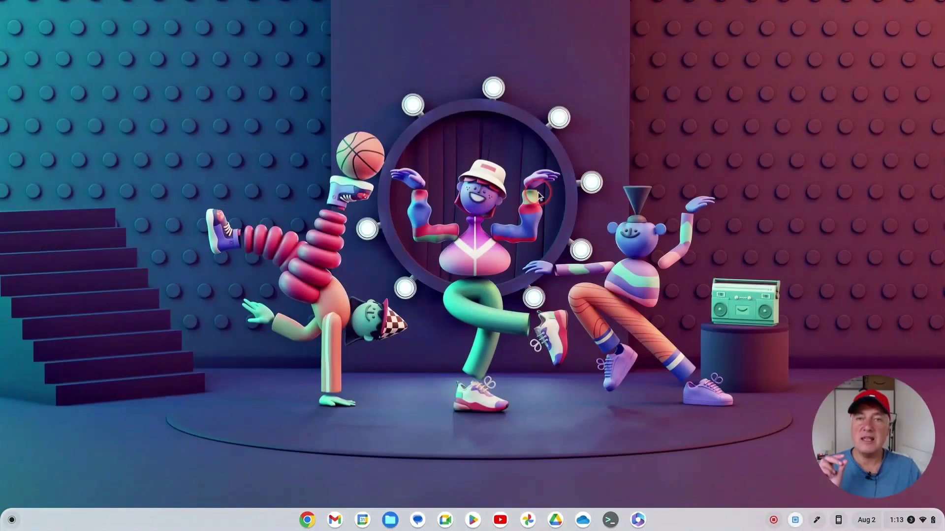
left_click(308, 521)
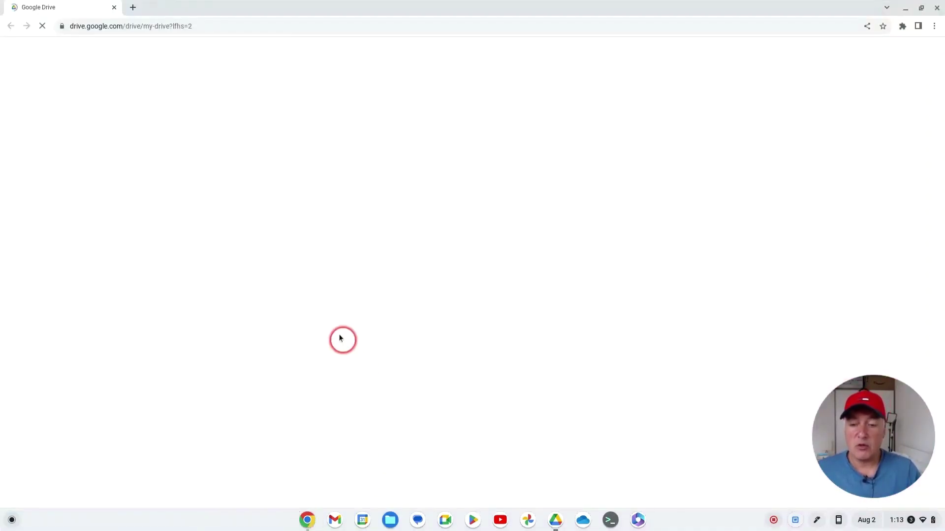
left_click(360, 21)
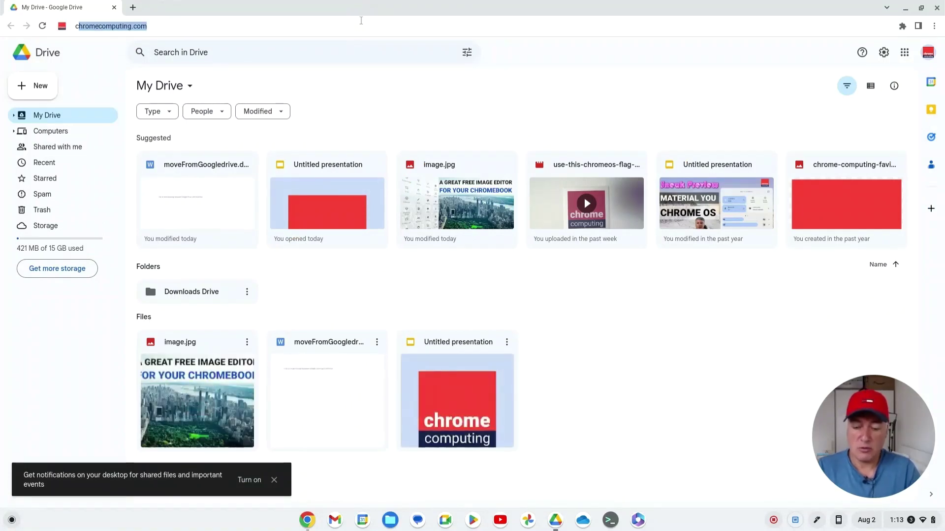
type("chrome://flags")
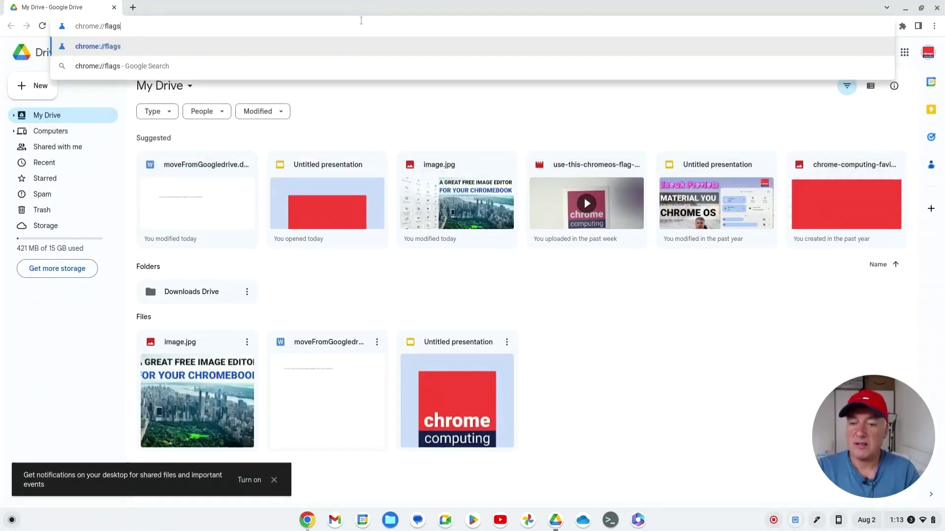
key("Return")
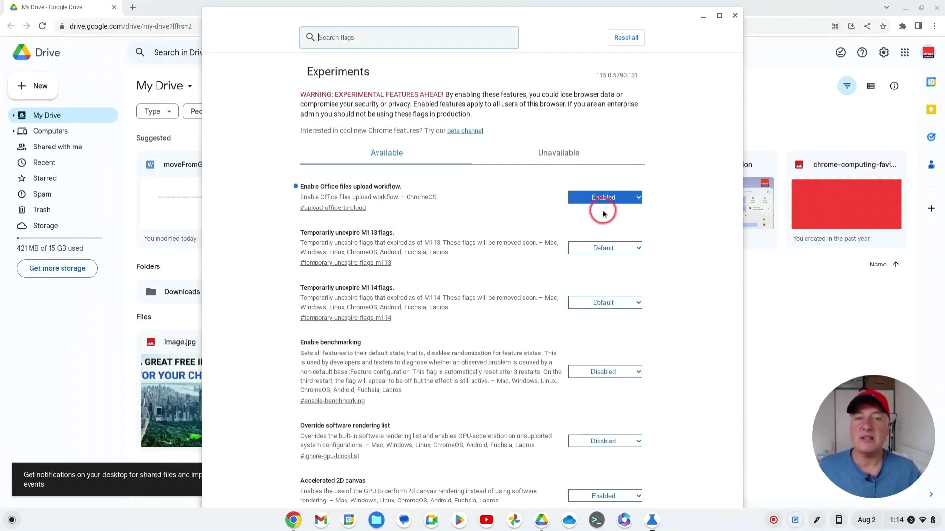
left_click(735, 14)
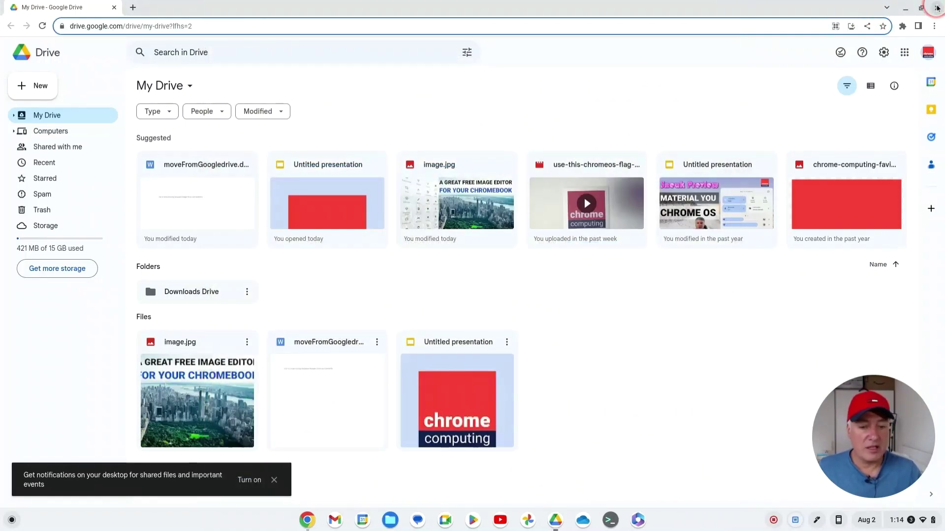
left_click(938, 7)
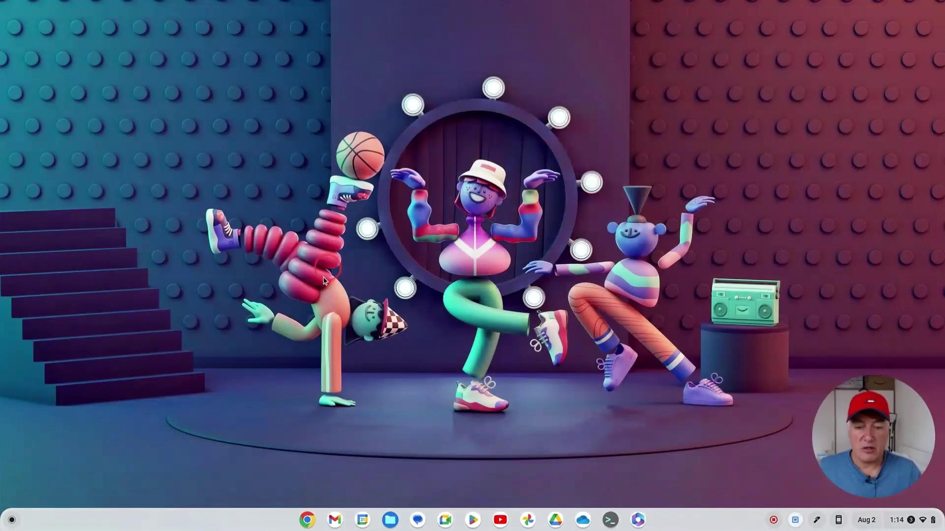
Open the Files app, narrow its window, and move it towards the upper-left corner of the desktop.
left_click(391, 520)
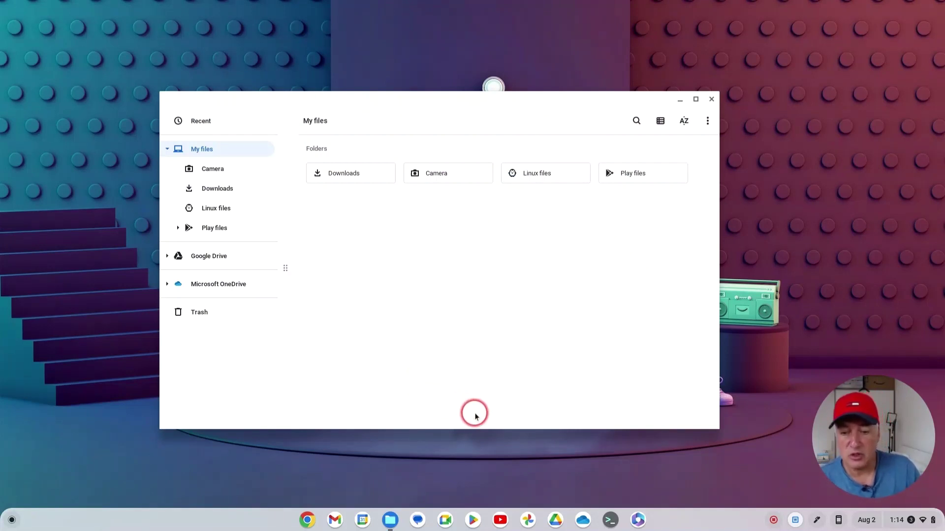
left_click_drag(403, 102, 304, 80)
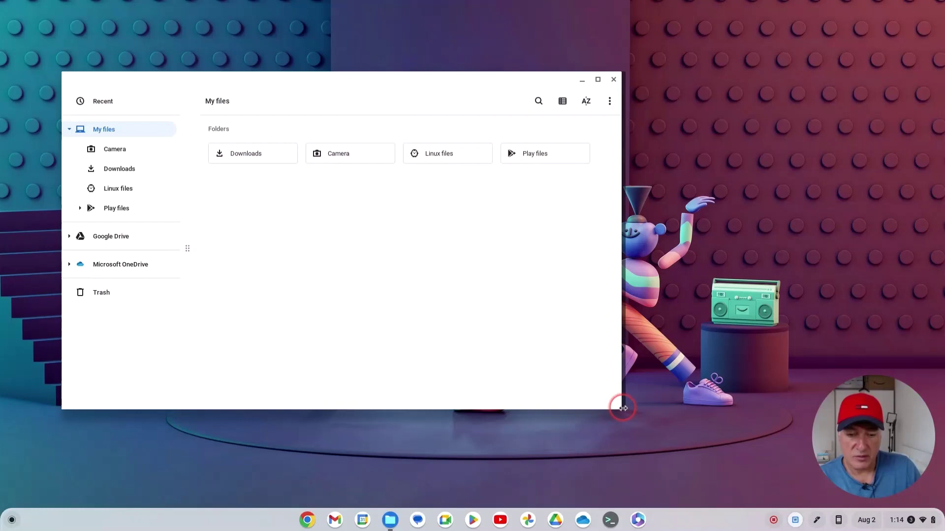
left_click_drag(622, 408, 455, 253)
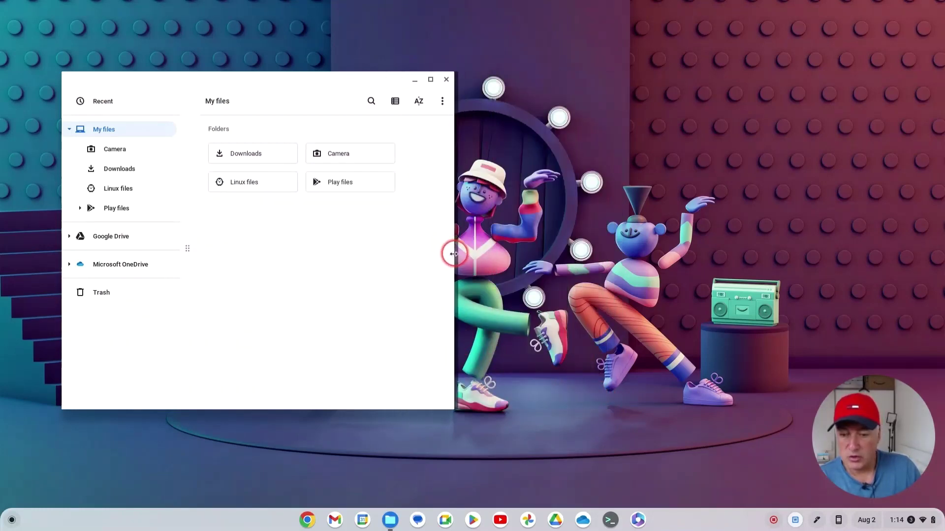
left_click_drag(259, 84, 212, 44)
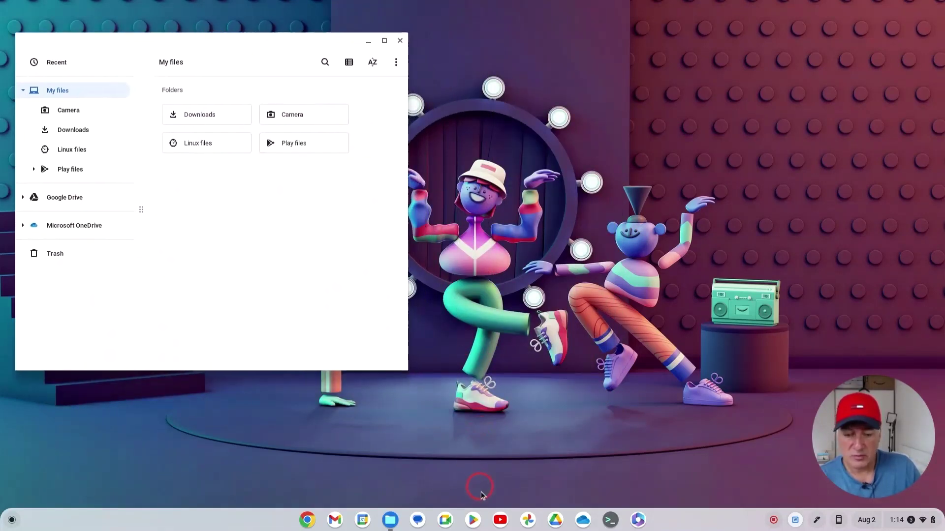
Open a second Files window, arrange it beside the first, and show Google Drive's My Drive in the first window.
right_click(386, 522)
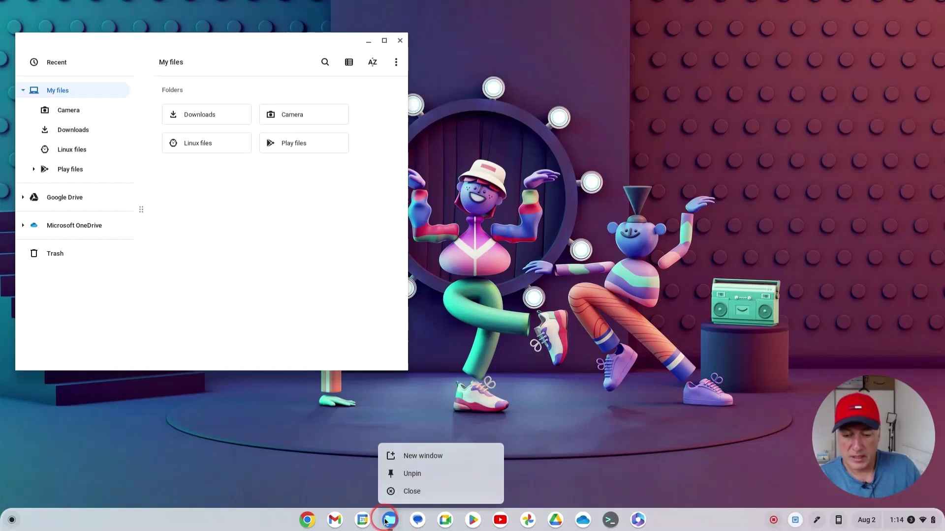
left_click(452, 461)
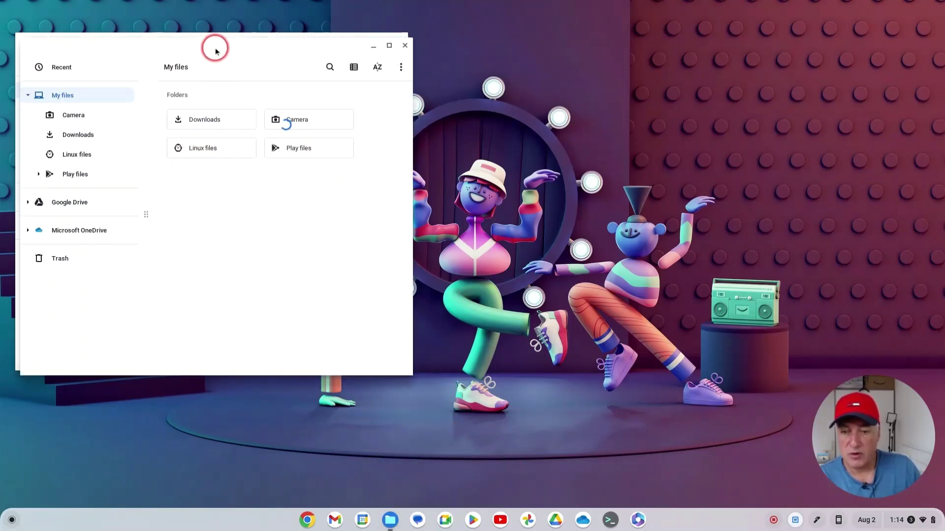
left_click_drag(217, 47, 671, 35)
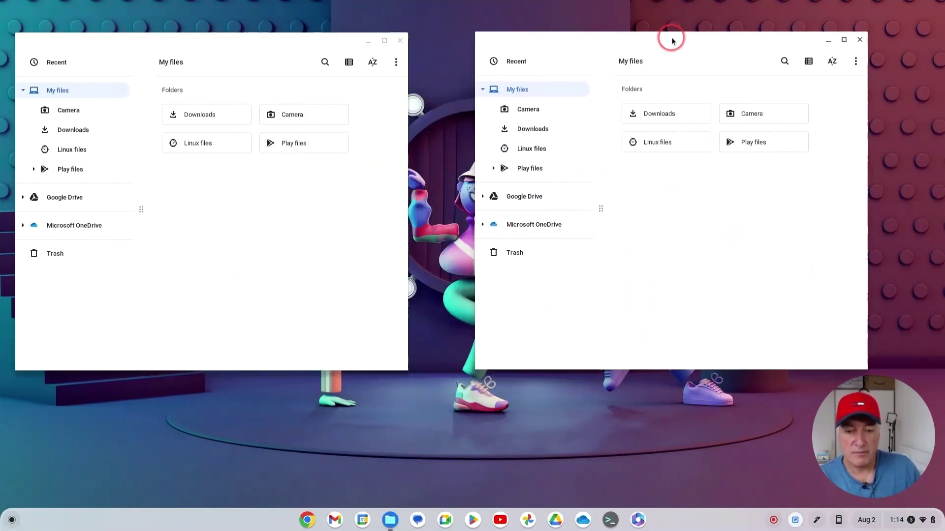
left_click_drag(238, 36, 259, 37)
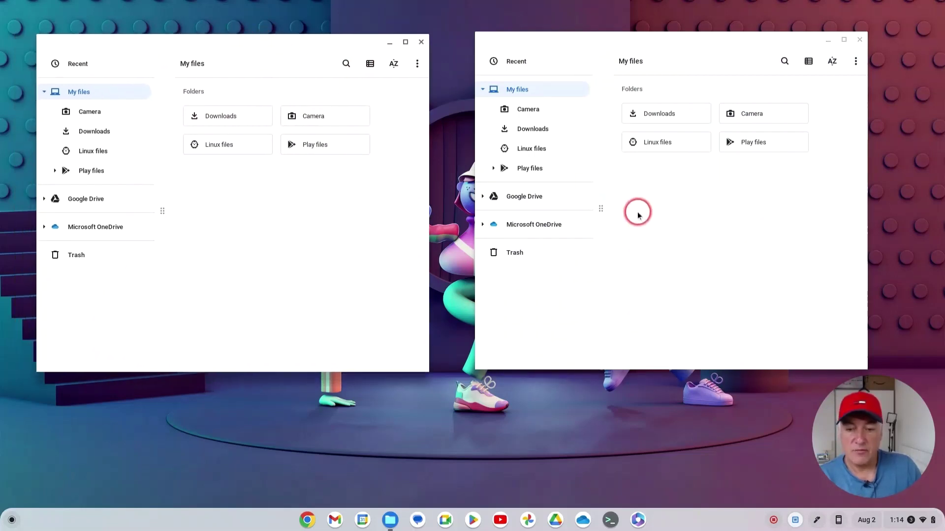
left_click(84, 198)
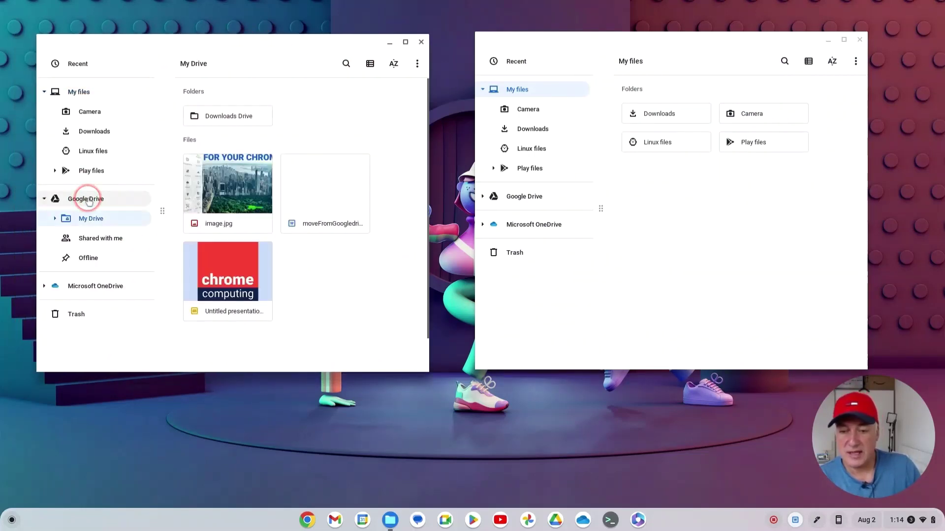
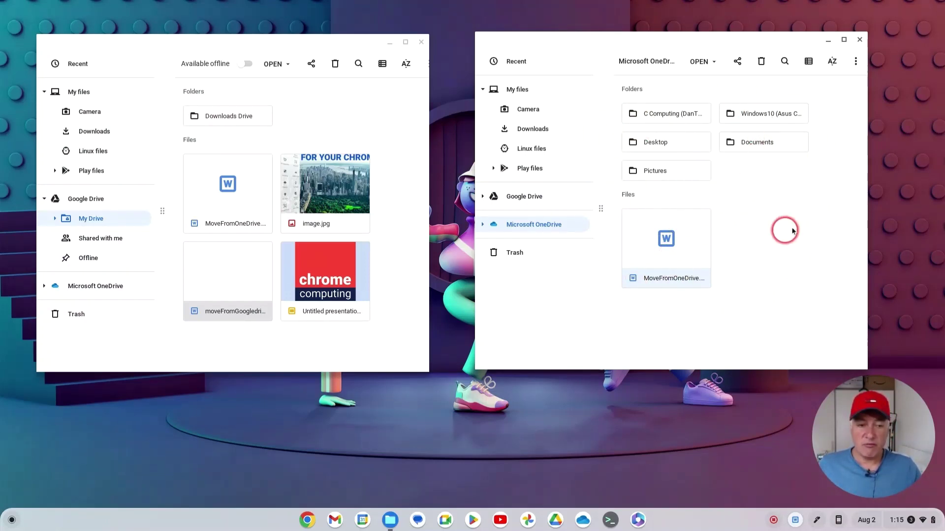
Close both Files windows showing Microsoft OneDrive and My Drive.
left_click(856, 62)
left_click(857, 63)
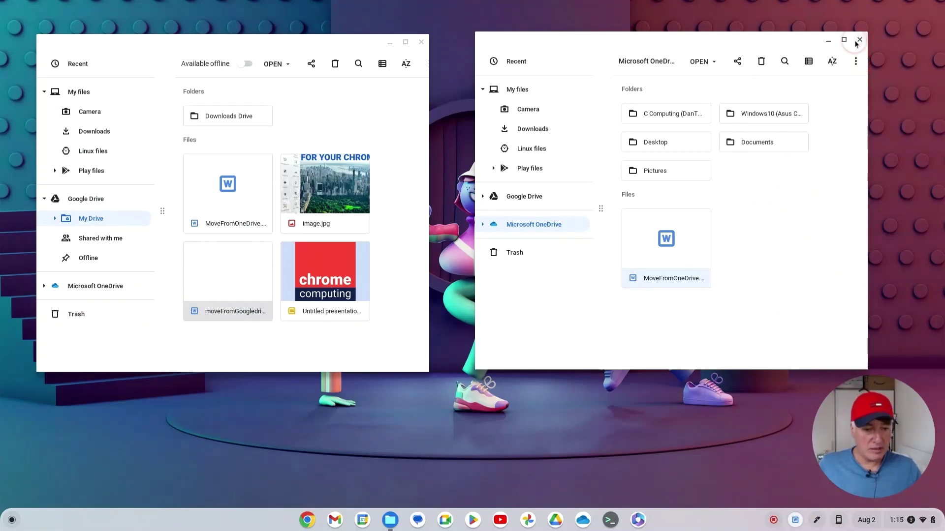
left_click(860, 40)
left_click(420, 42)
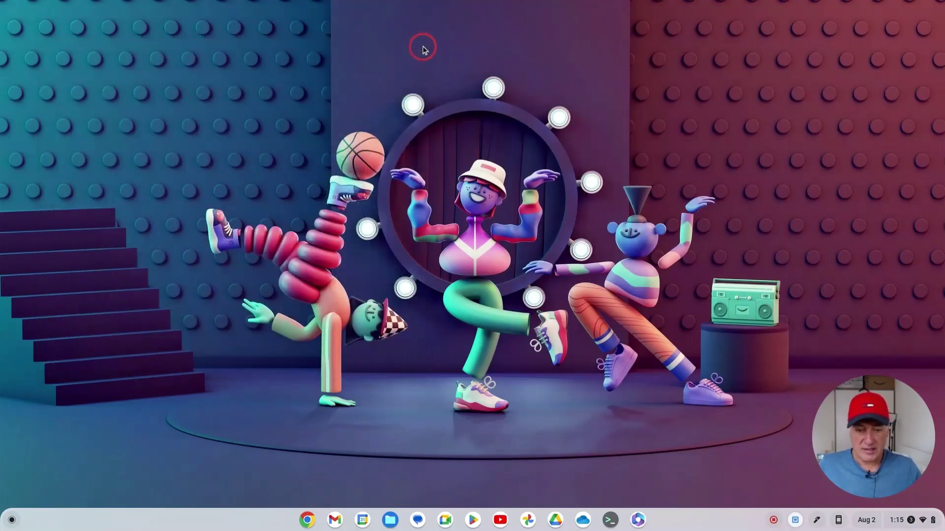
Check the copied files in OneDrive and Google Drive, move MoveFromOneDrive.docx to the trash in Google Drive, and close the Drive window.
left_click(582, 521)
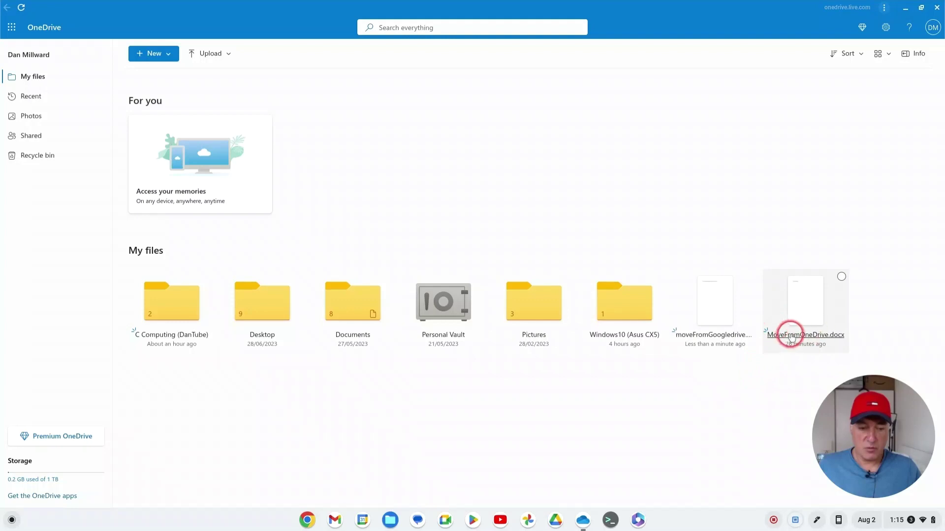
left_click(556, 521)
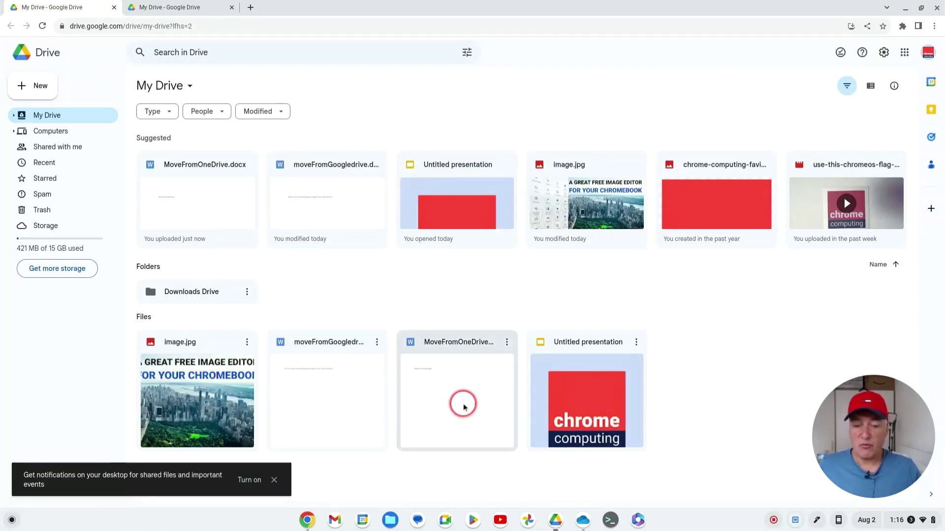
right_click(464, 406)
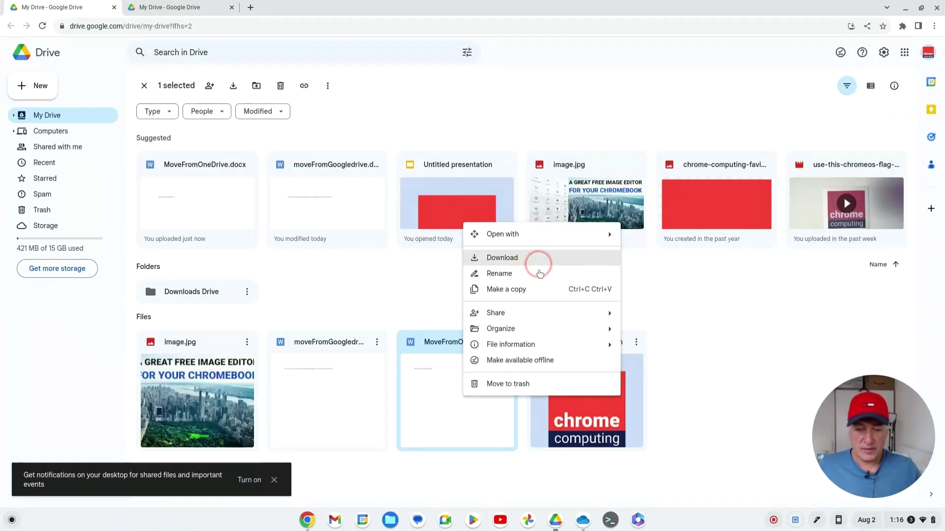
left_click(510, 384)
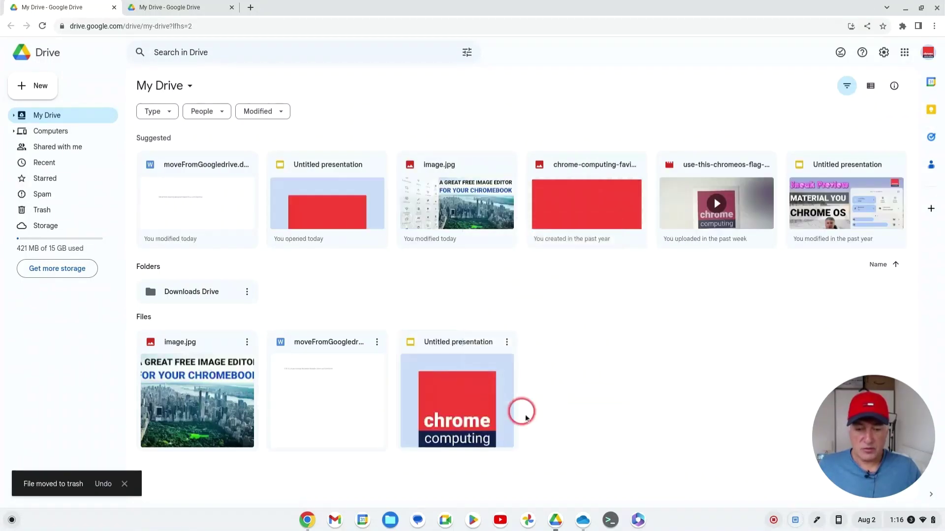
left_click(938, 8)
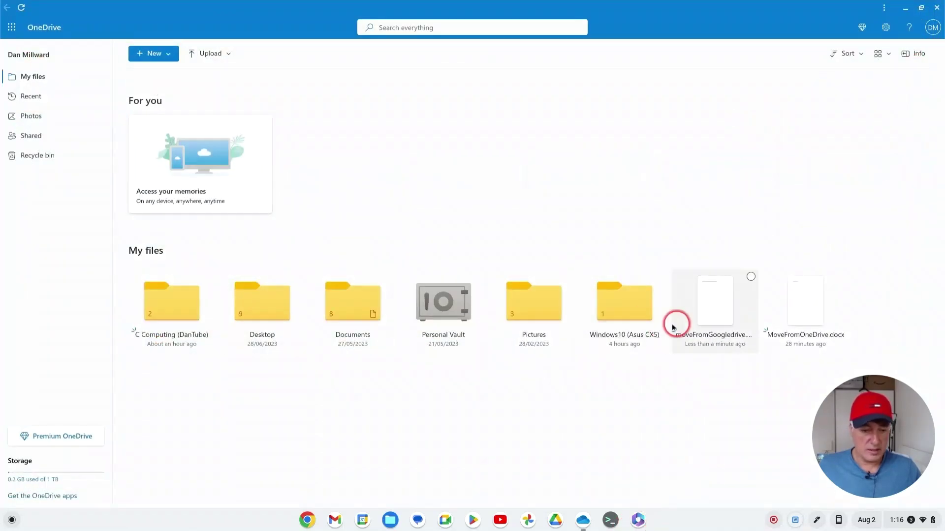
Delete moveFromGoogledrive.docx from My files in OneDrive and close the OneDrive window.
right_click(724, 300)
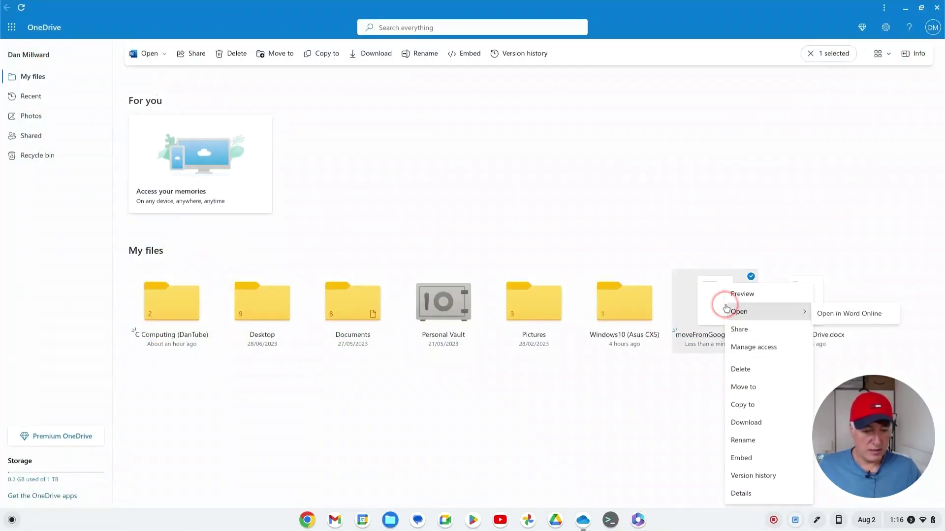
left_click(741, 368)
left_click(519, 303)
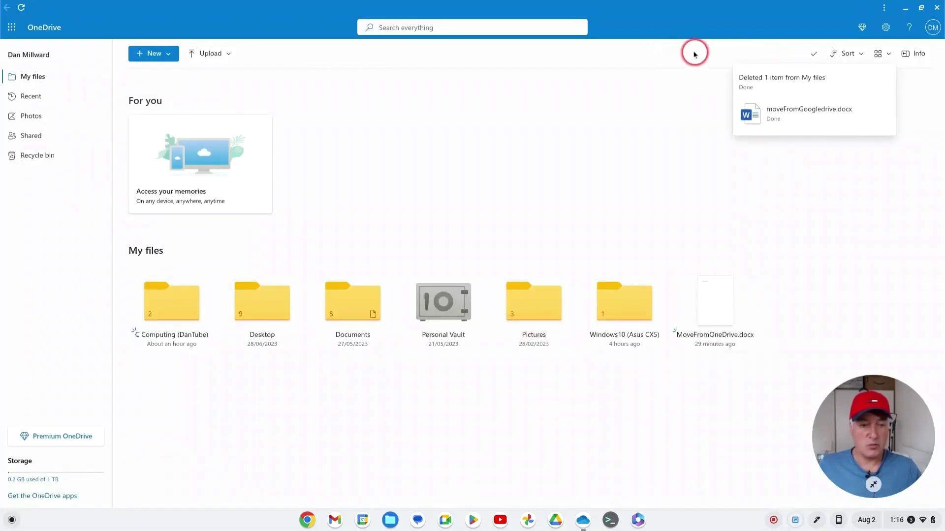
left_click(937, 8)
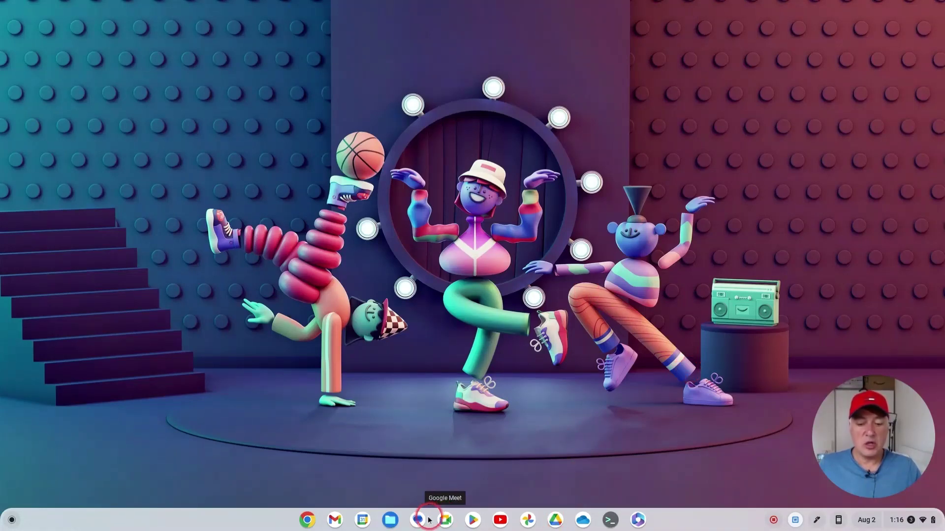
View the My files locations in the Files app and close its window.
left_click(390, 520)
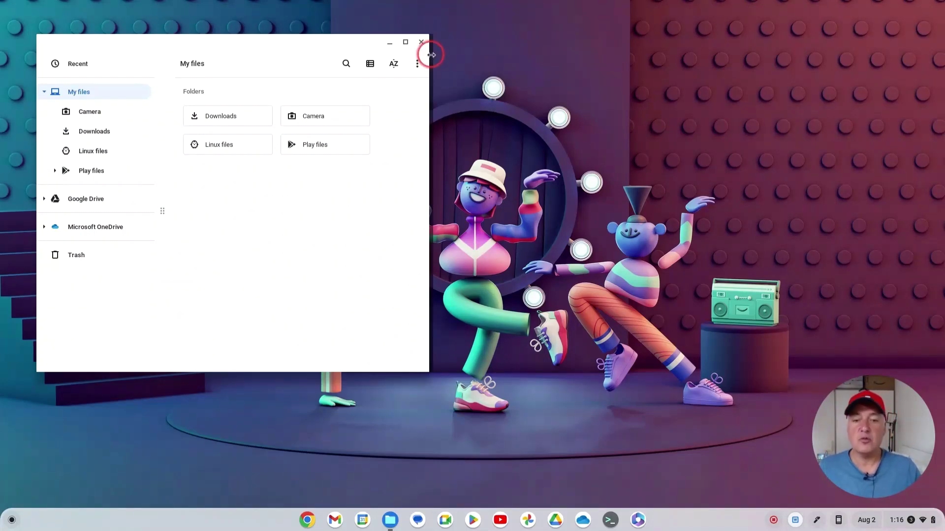
left_click(421, 42)
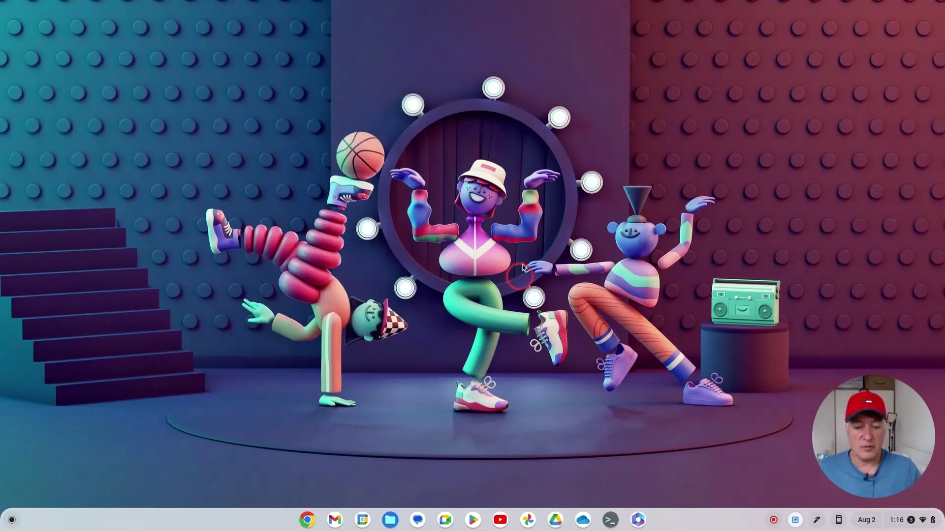
Upload MoveFromOneDrive.docx from Microsoft OneDrive to My Drive in Google Drive, and close the two extra My Drive tabs.
left_click(555, 519)
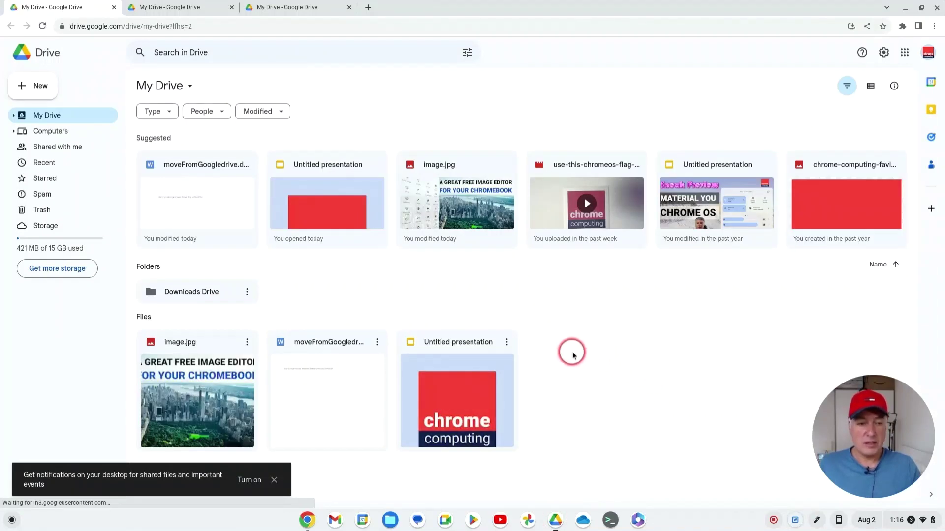
right_click(589, 384)
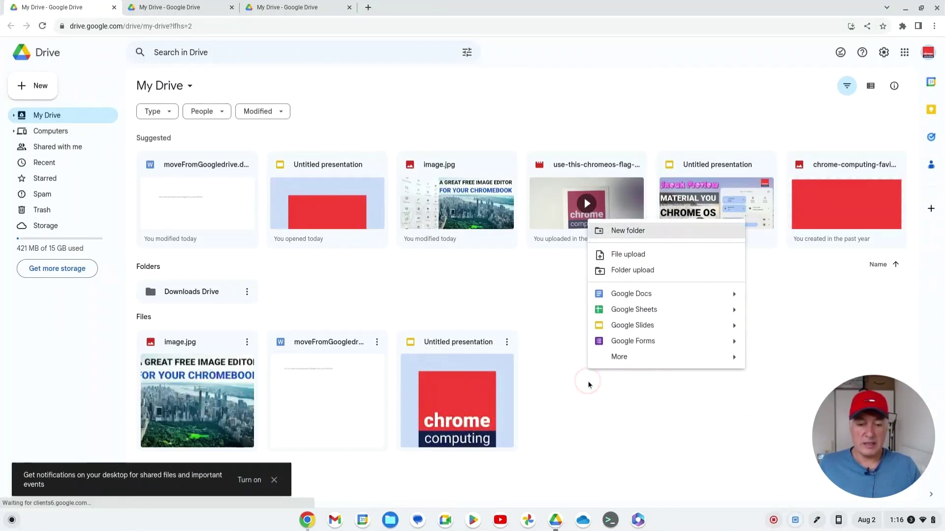
left_click(642, 260)
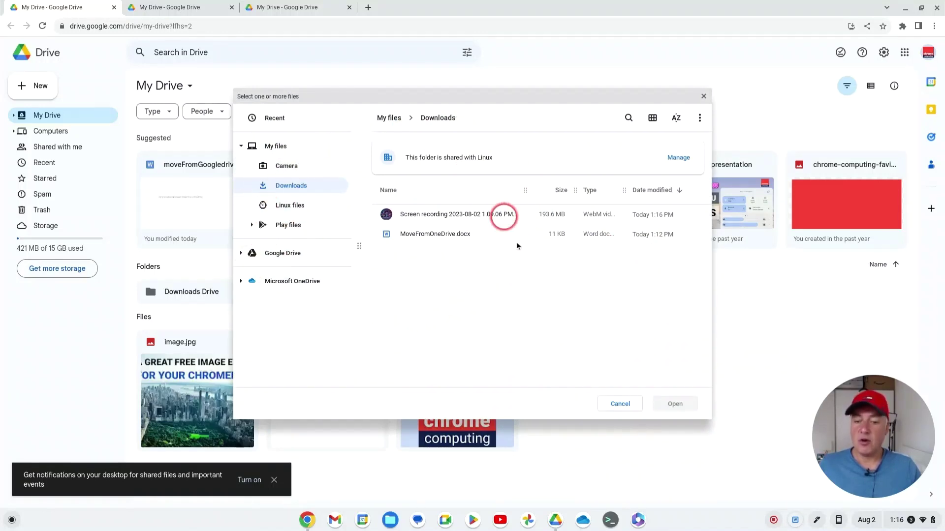
left_click(301, 282)
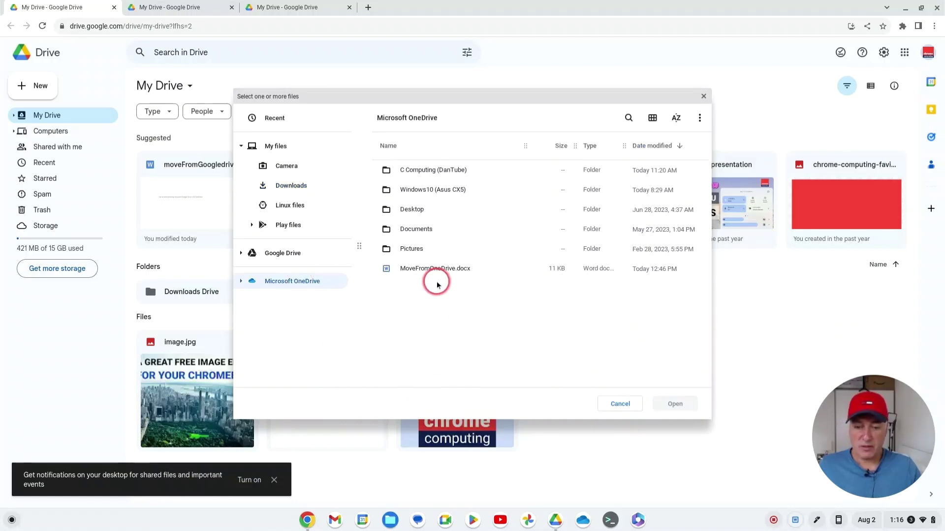
left_click(430, 273)
left_click(677, 403)
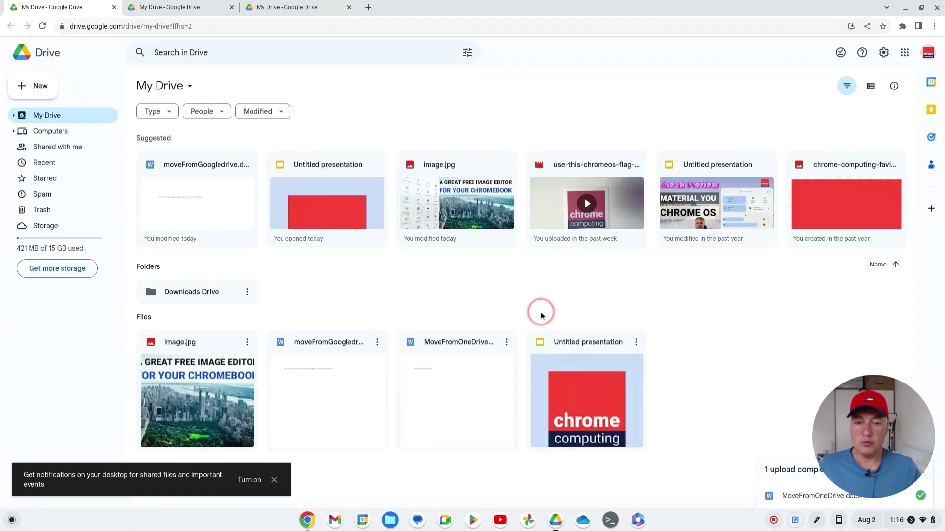
left_click(114, 8)
left_click(114, 7)
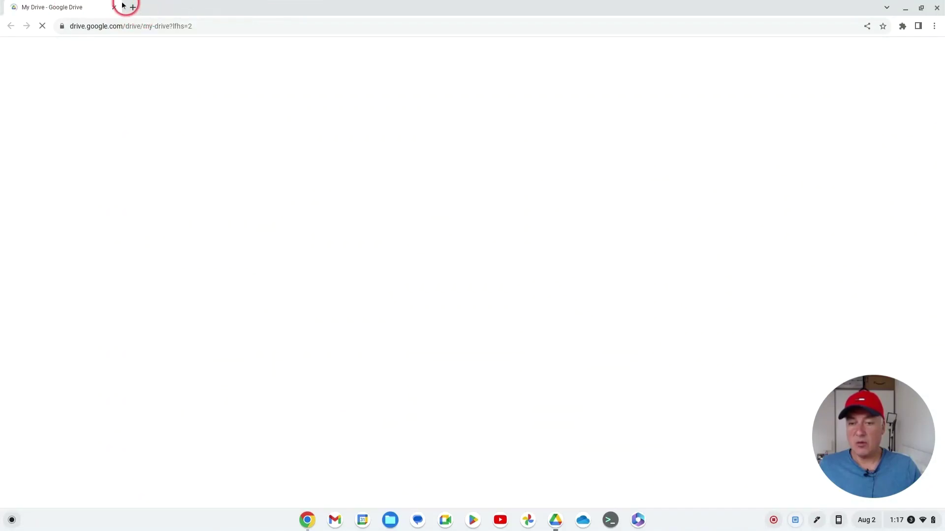
Close the Drive tab, upload moveFromGoogledrive.docx from My Drive to My files in OneDrive, and close OneDrive after viewing the Pictures folder.
left_click(114, 8)
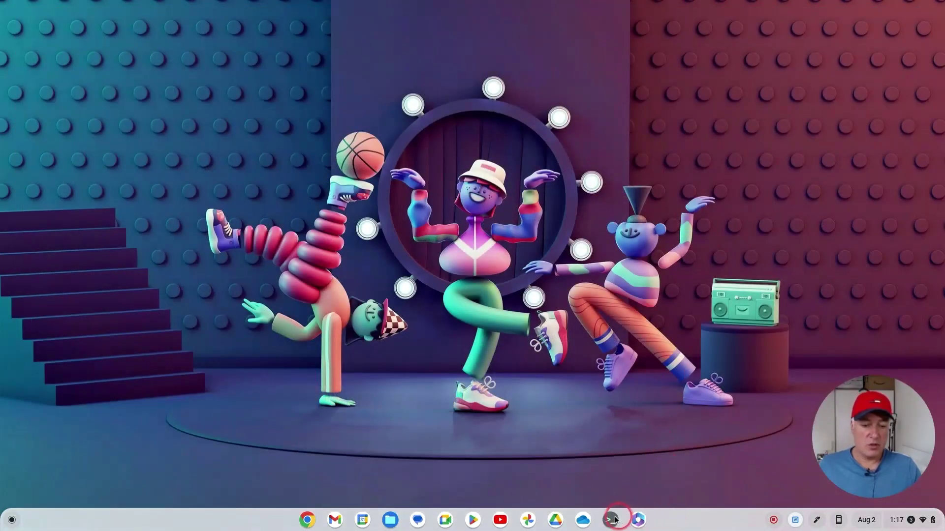
left_click(579, 521)
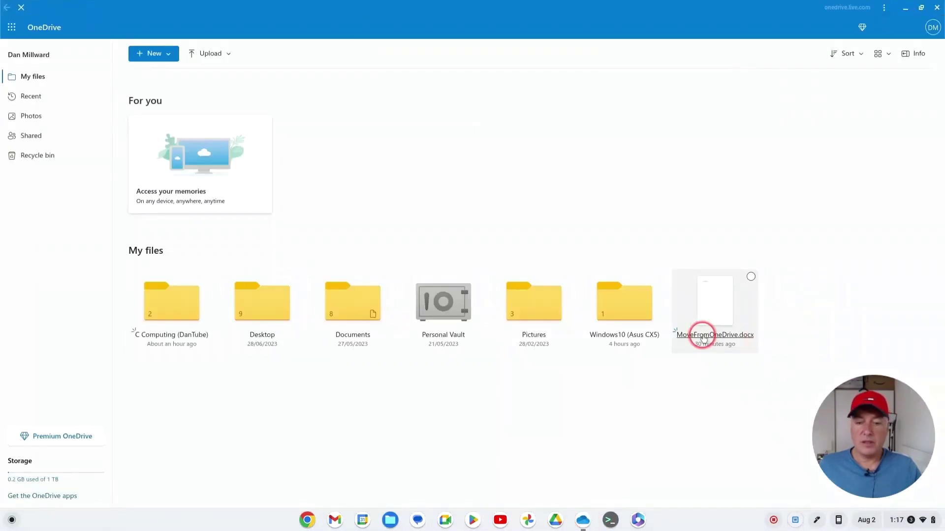
right_click(494, 418)
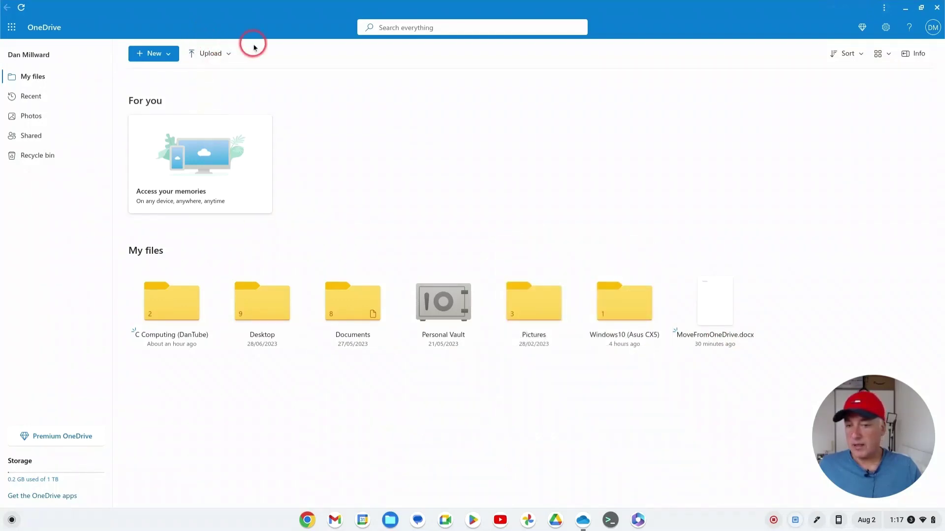
left_click(213, 54)
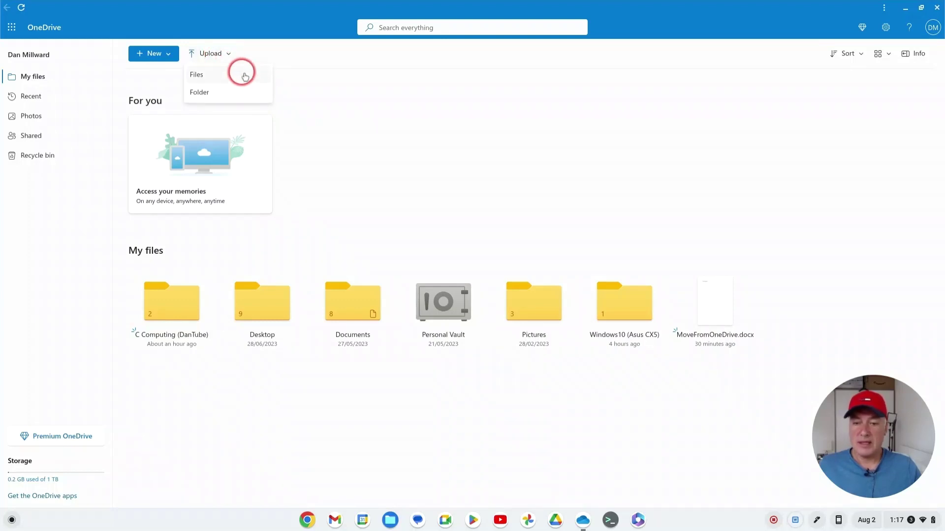
left_click(211, 76)
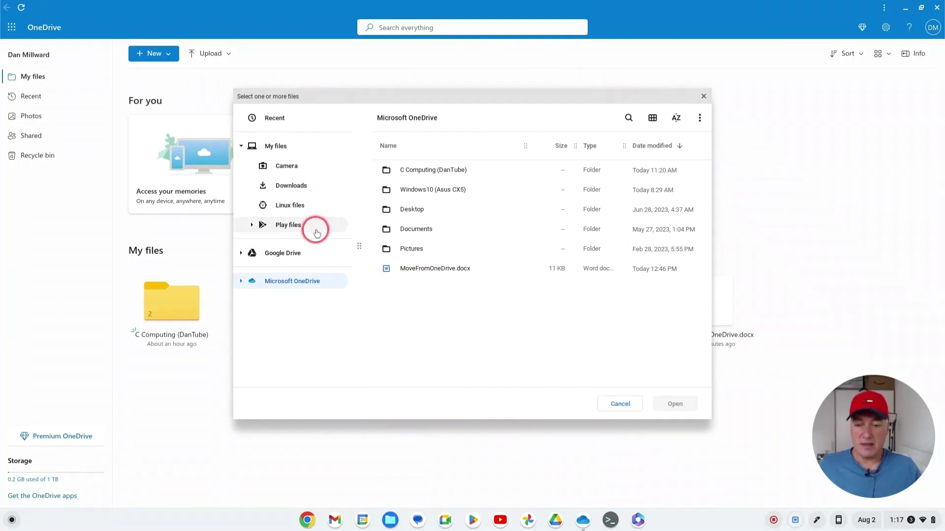
left_click(293, 260)
left_click(428, 348)
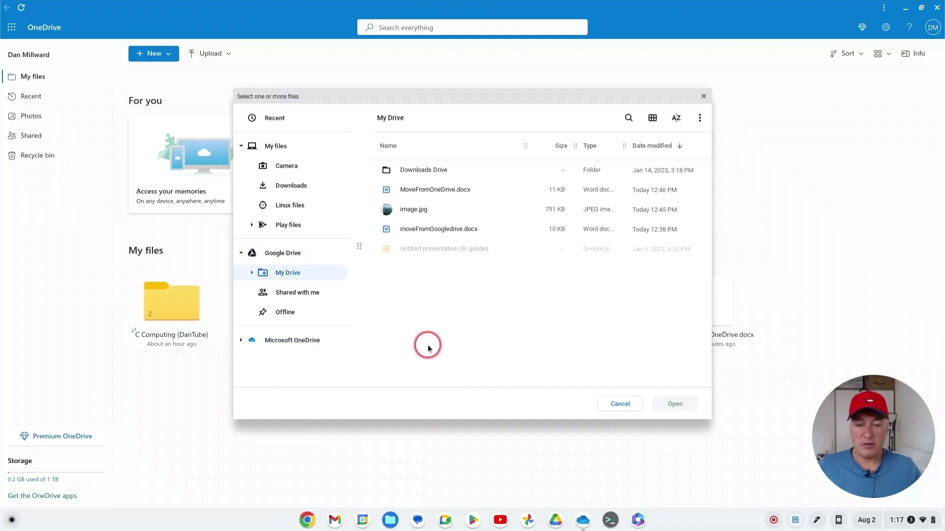
left_click(437, 230)
left_click(673, 402)
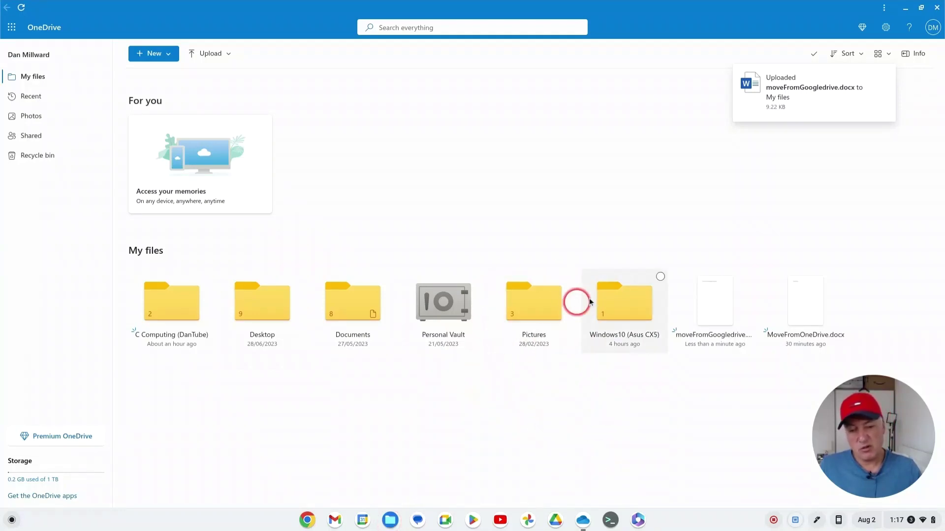
left_click(540, 313)
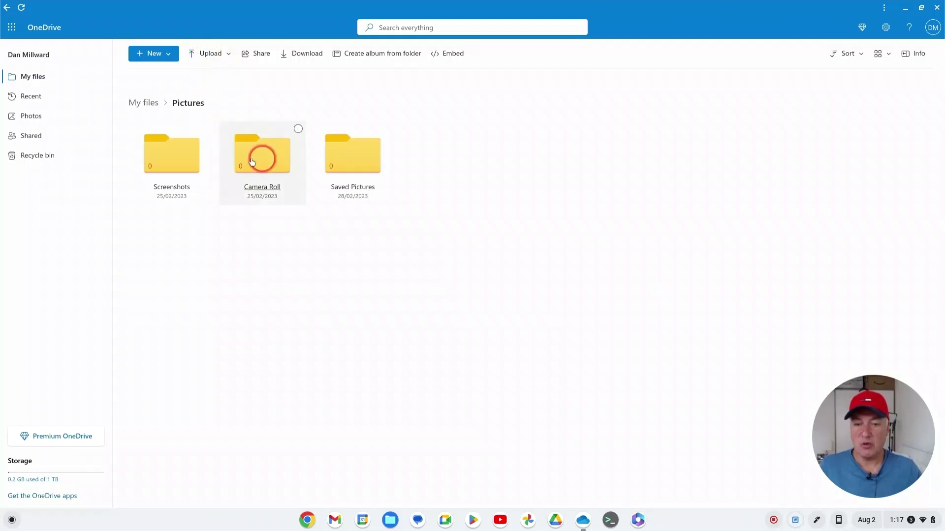
left_click(937, 8)
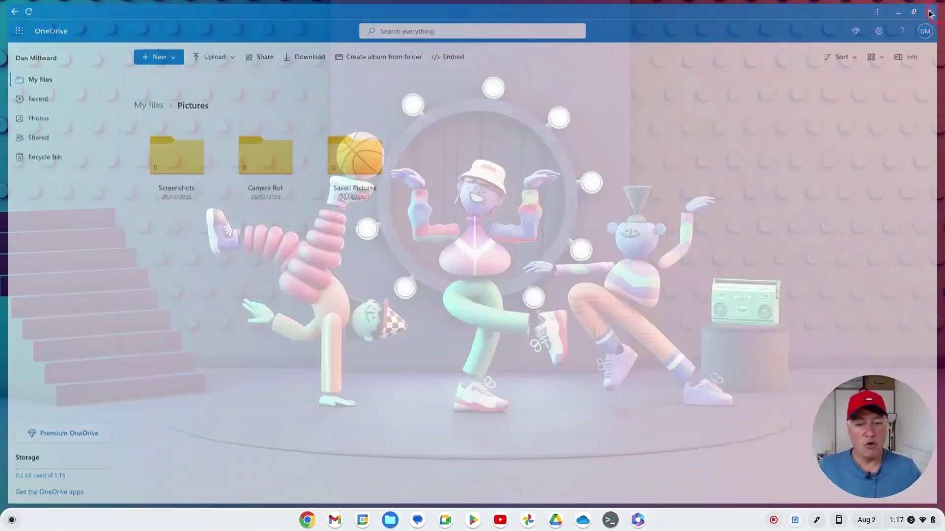
Open two Files app windows, place them side by side for comparison and close both.
left_click(389, 520)
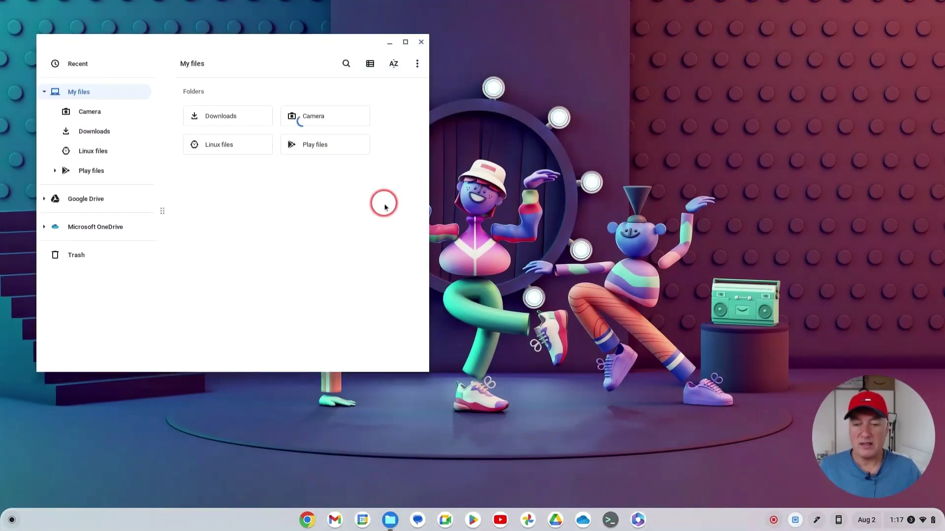
right_click(392, 523)
left_click(408, 453)
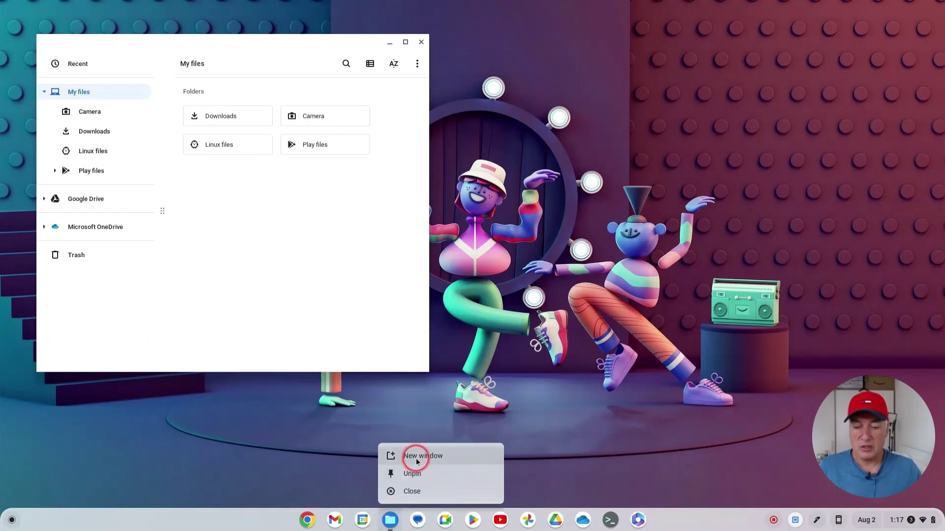
left_click(365, 55)
left_click_drag(308, 38, 736, 30)
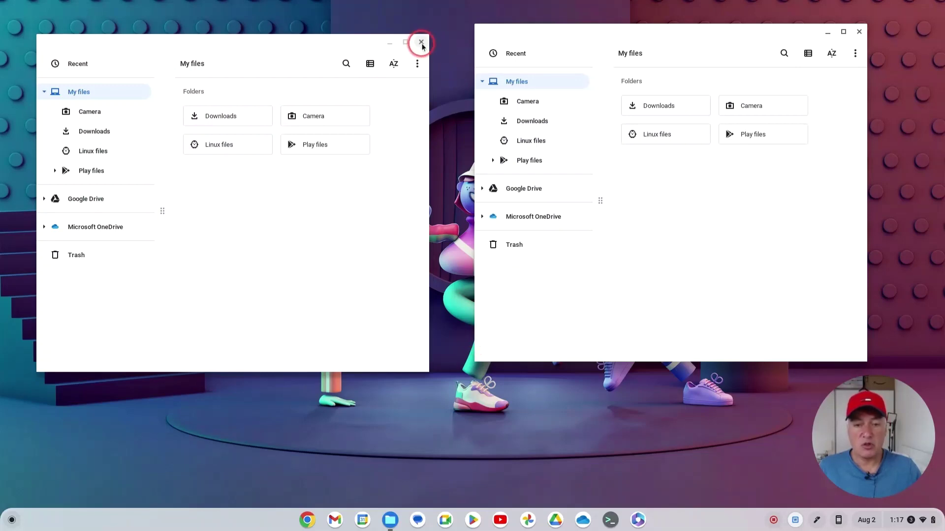
left_click(421, 43)
left_click(859, 32)
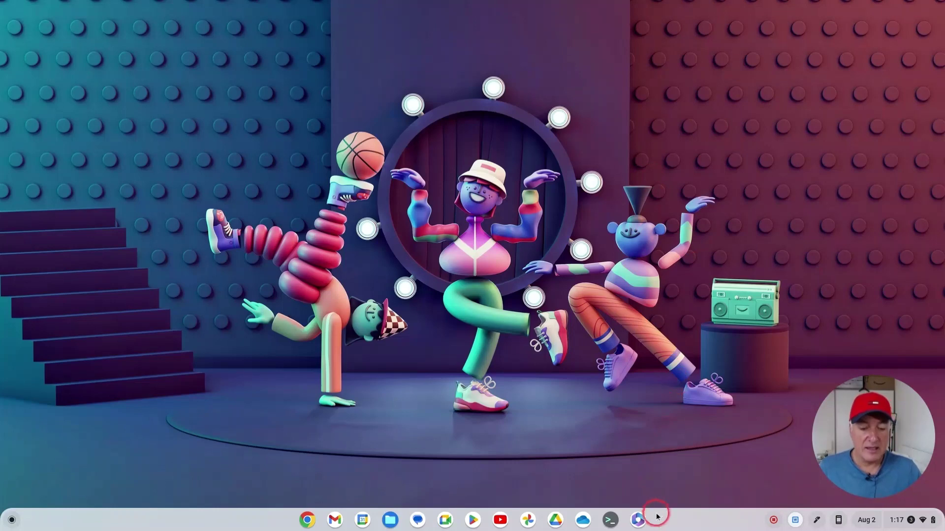
Open OneDrive from Microsoft 365 and delete moveFromGoogledrive.docx from My files.
left_click(636, 522)
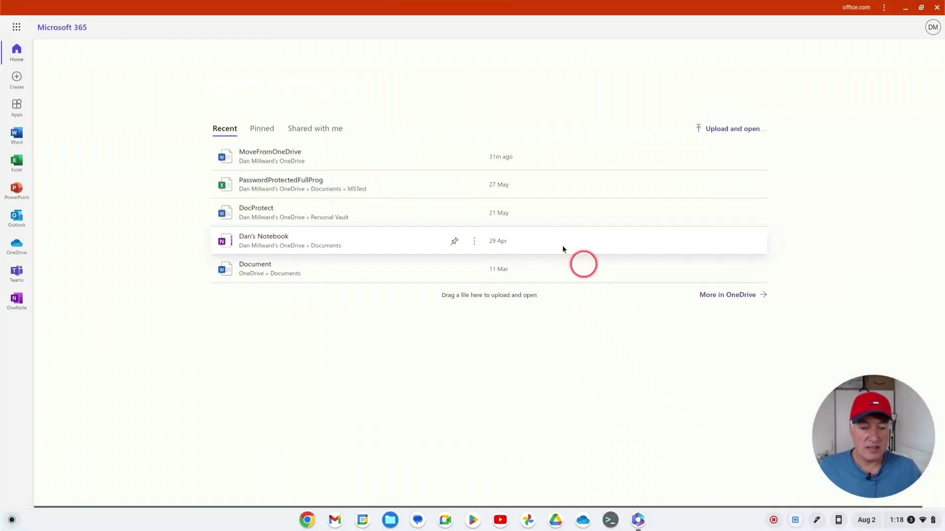
left_click(17, 243)
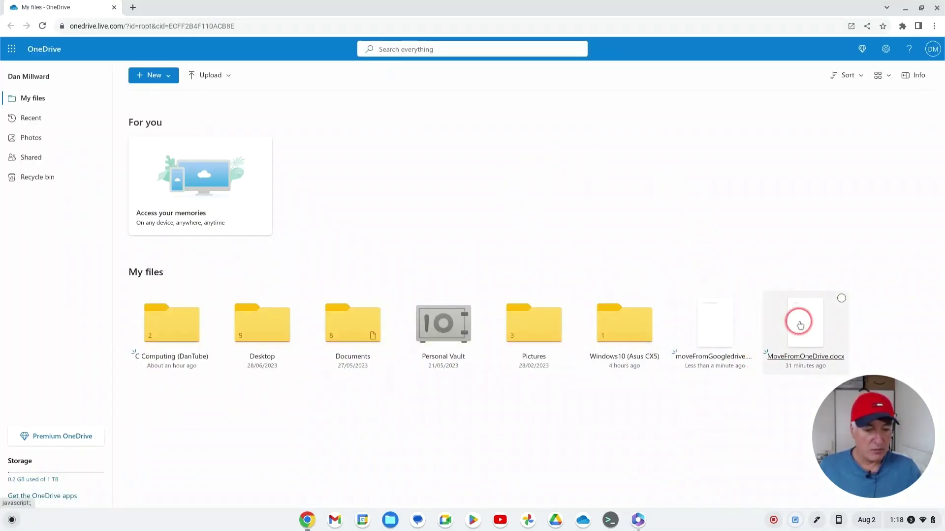
right_click(700, 325)
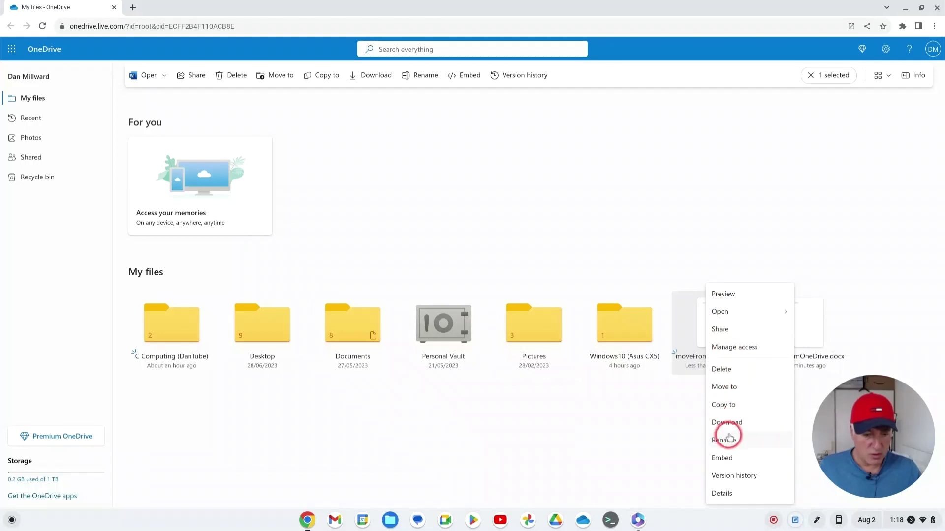
left_click(720, 370)
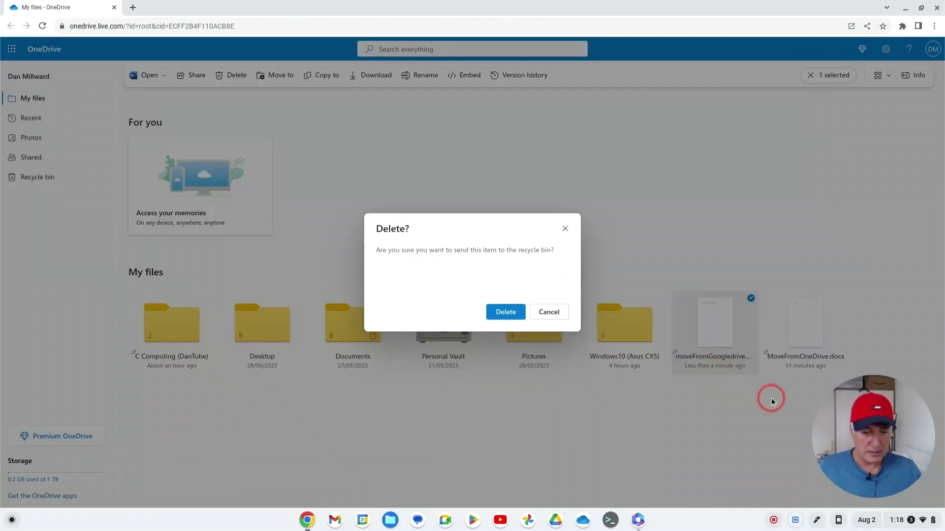
left_click(504, 312)
Move MoveFromOneDrive.docx to the trash in Google Drive and close the Drive, OneDrive and Microsoft 365 windows.
left_click(556, 521)
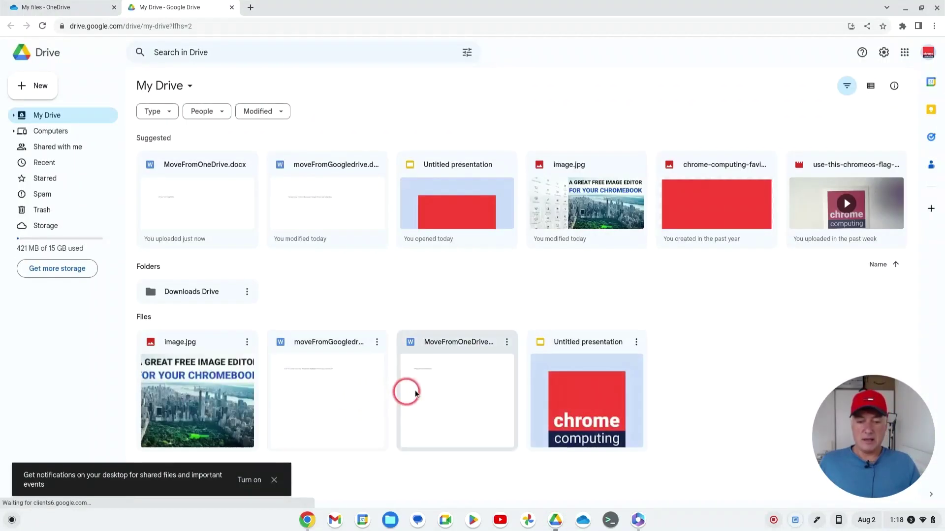
right_click(440, 386)
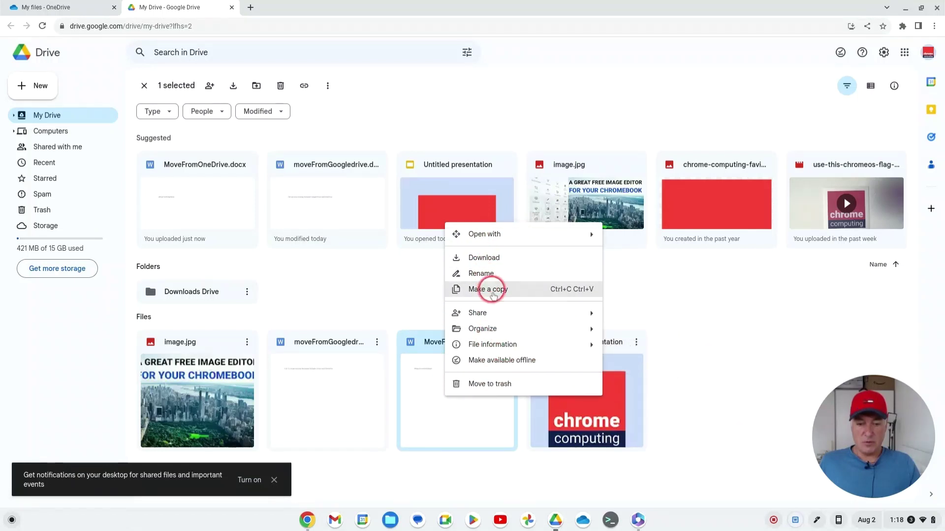
left_click(490, 385)
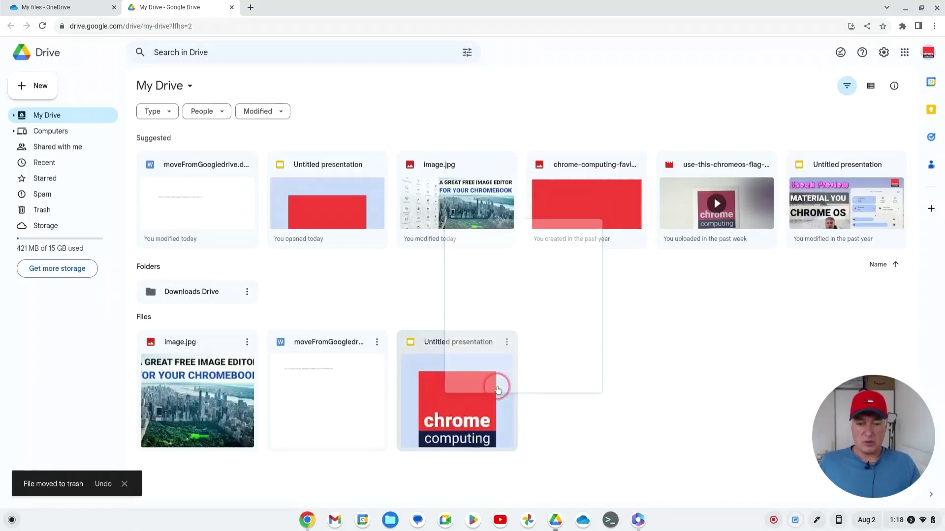
left_click(231, 7)
left_click(113, 7)
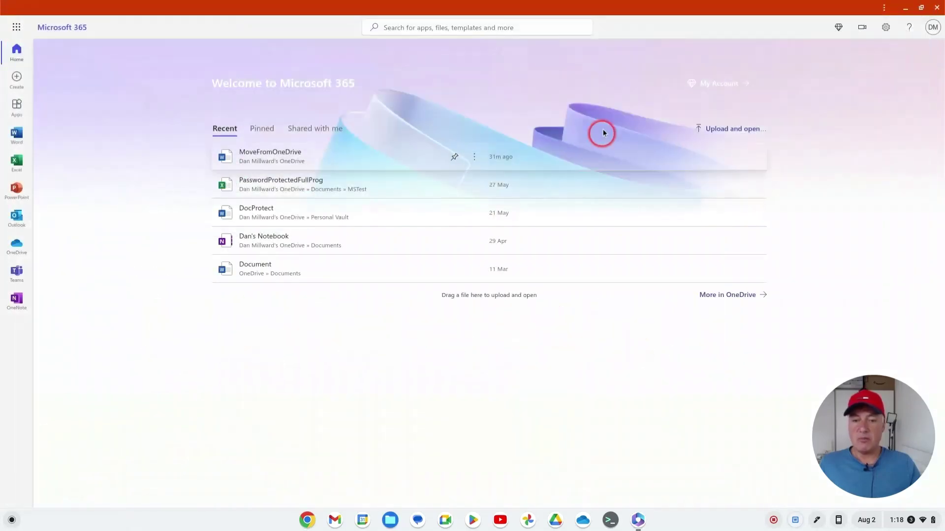
left_click(936, 7)
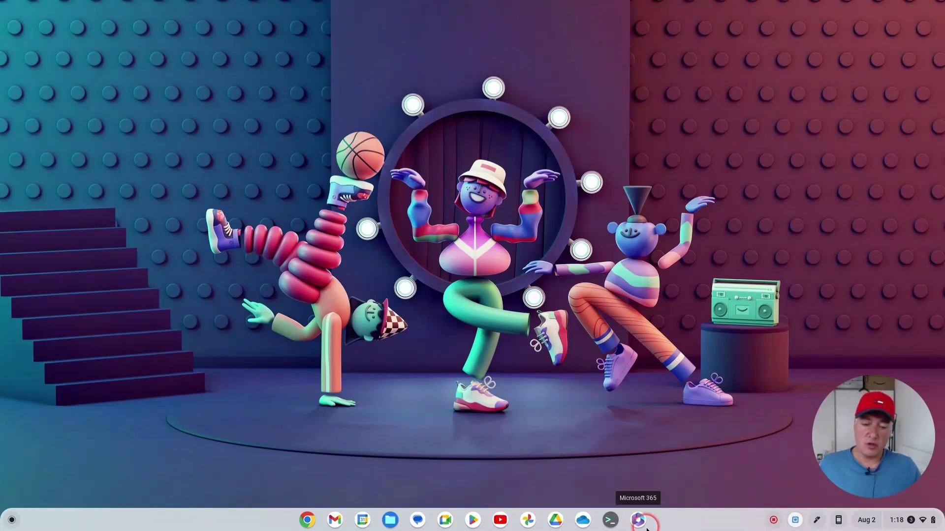
View the Google Drive and Microsoft OneDrive locations in the Files app and close its window.
left_click(390, 519)
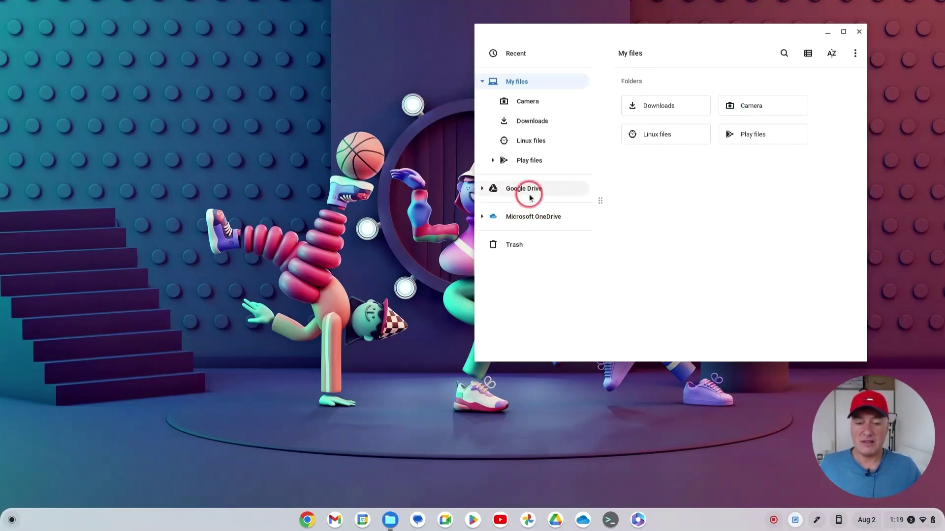
left_click(845, 32)
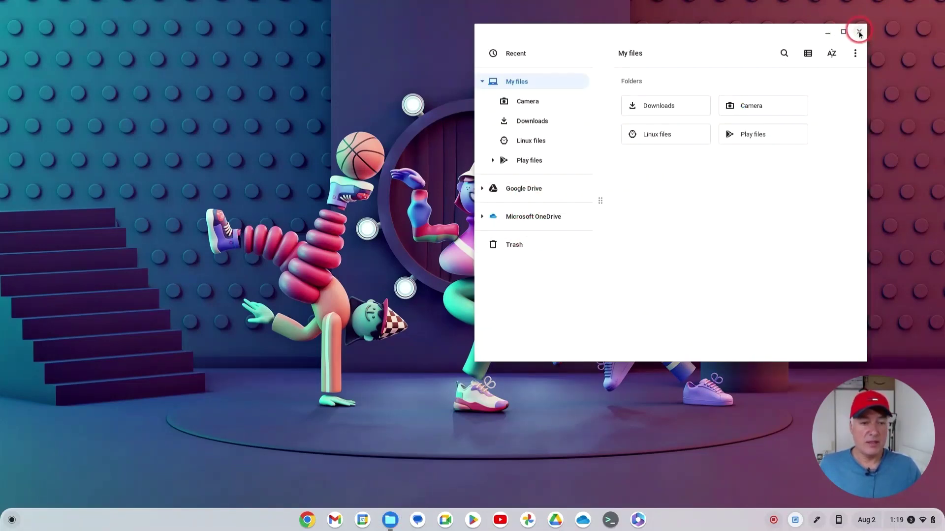
left_click(859, 32)
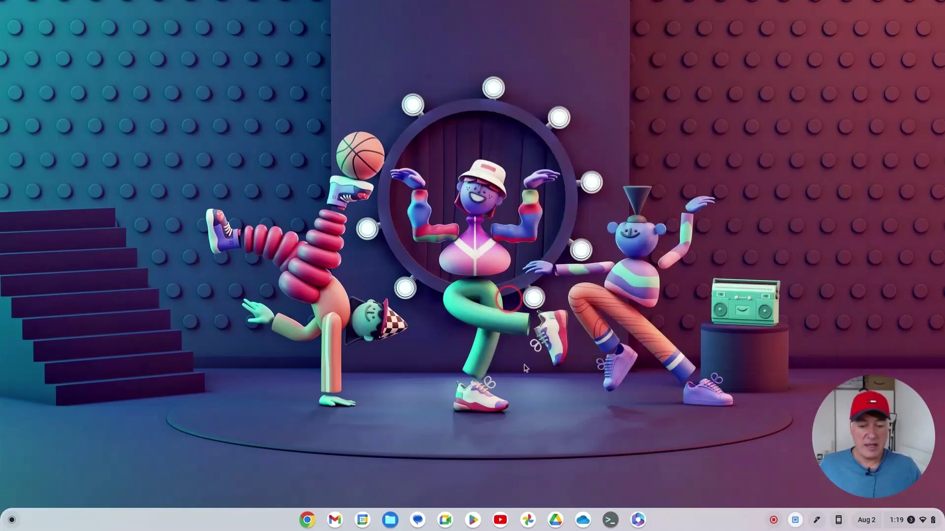
Examine the Open with options for moveFromGoogledrive.docx in Google Drive and close the Drive window.
left_click(553, 517)
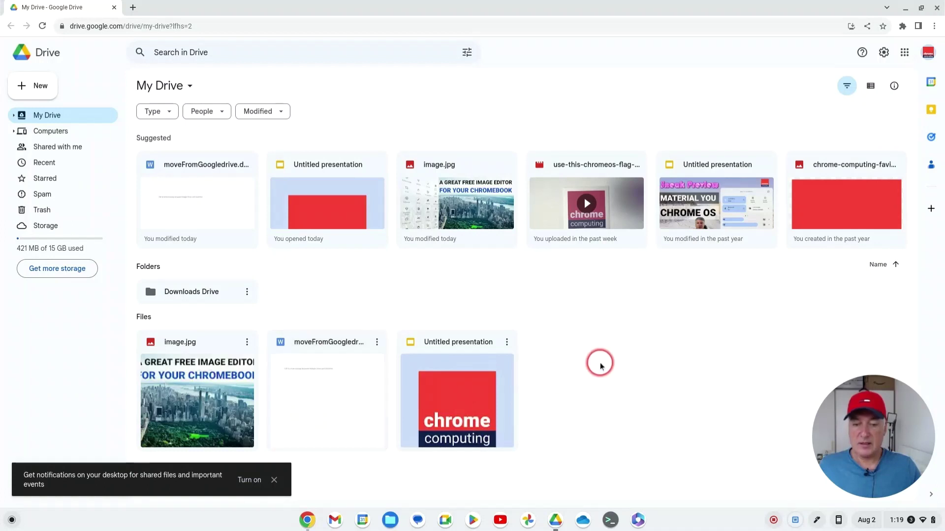
right_click(316, 398)
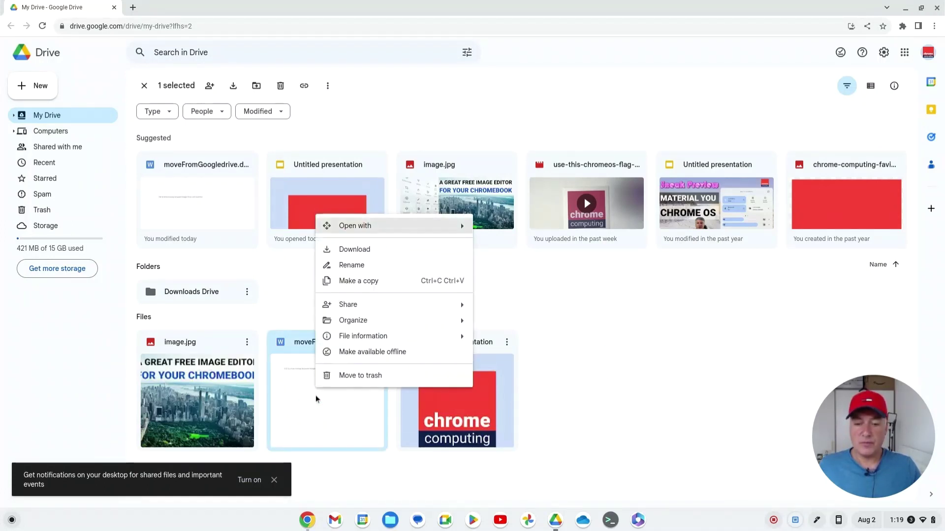
mouse_move(386, 226)
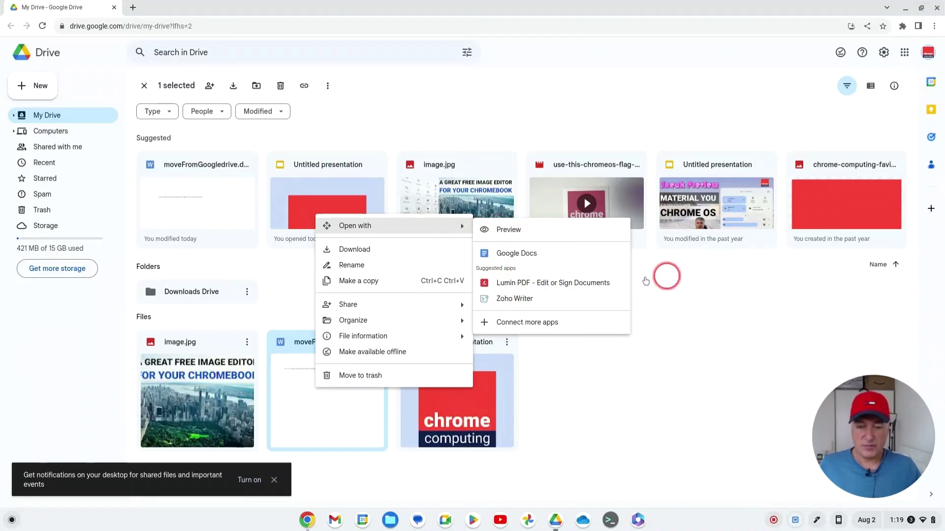
left_click(728, 279)
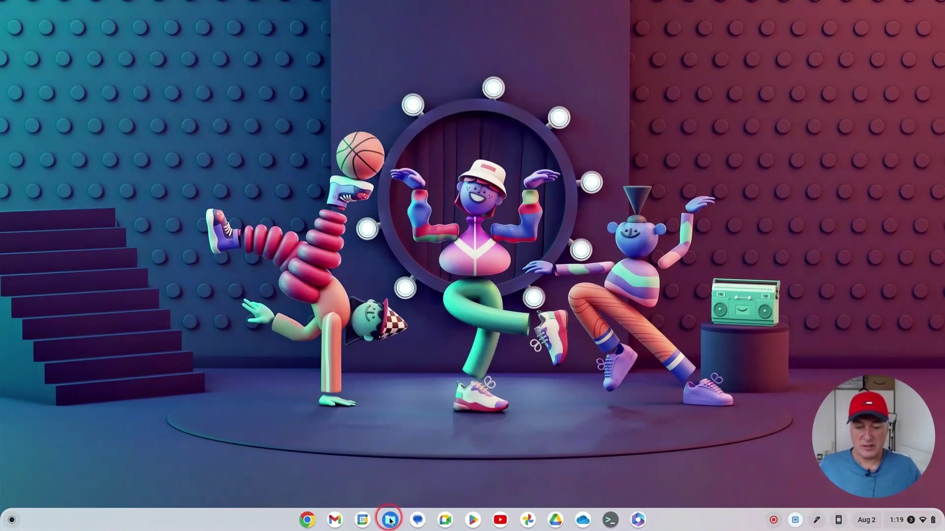
Open the Files app, widen its window and move it towards the centre of the desktop.
left_click(389, 520)
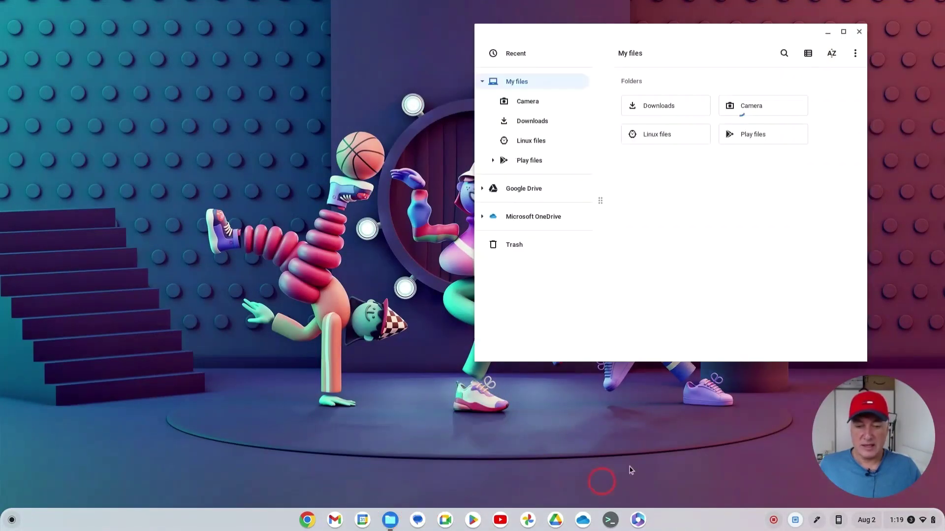
left_click_drag(475, 141, 294, 143)
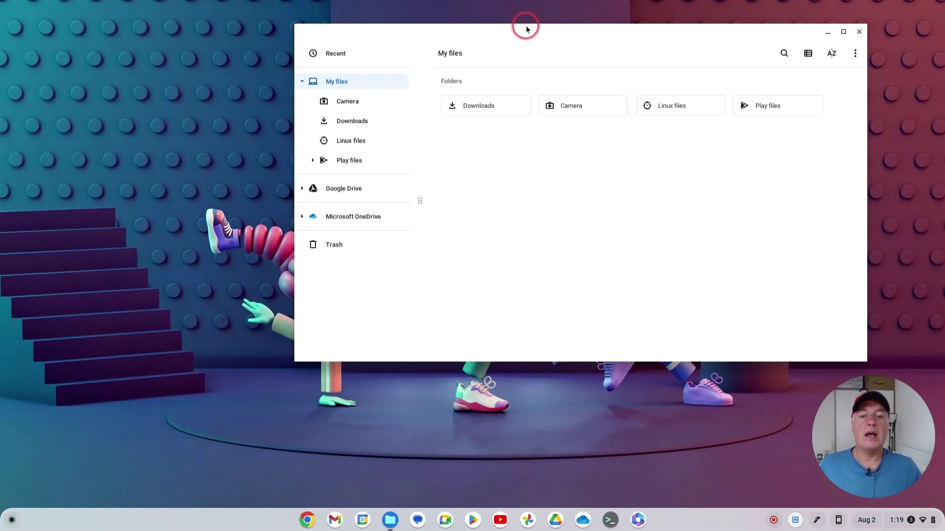
left_click_drag(531, 35, 418, 67)
Delete MoveFromOneDrive.docx from My Drive under Google Drive in the Files app.
left_click(239, 220)
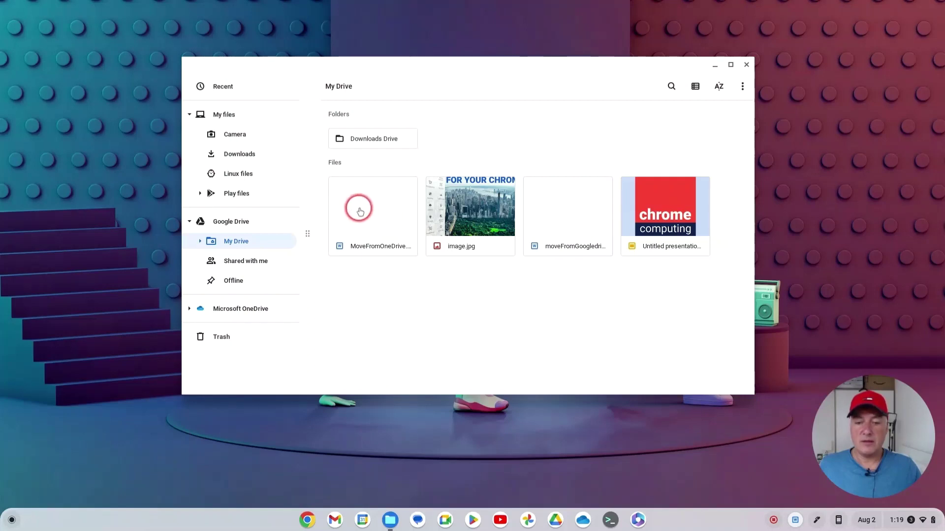
right_click(363, 214)
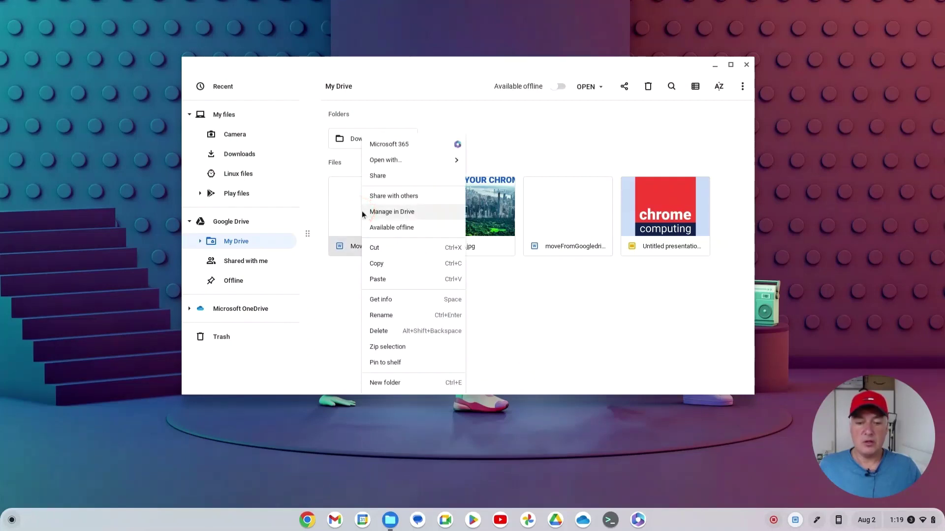
left_click(400, 330)
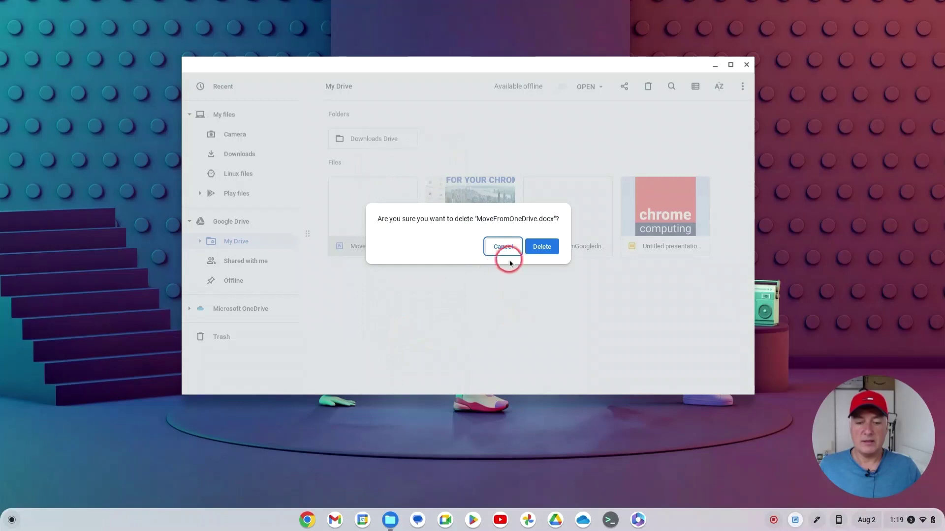
left_click(541, 249)
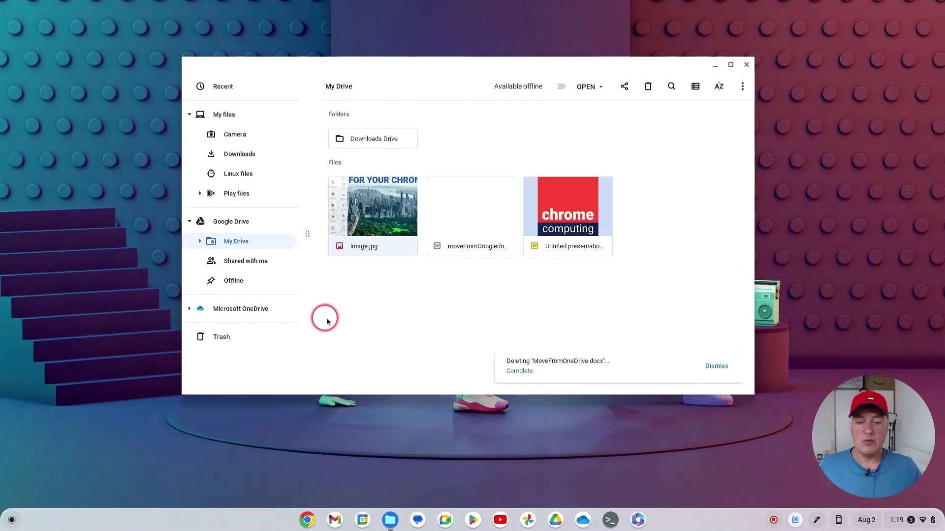
Open moveFromGoogledrive.docx from My Drive with Microsoft 365, copying it to Microsoft OneDrive, and close the Word window.
right_click(447, 221)
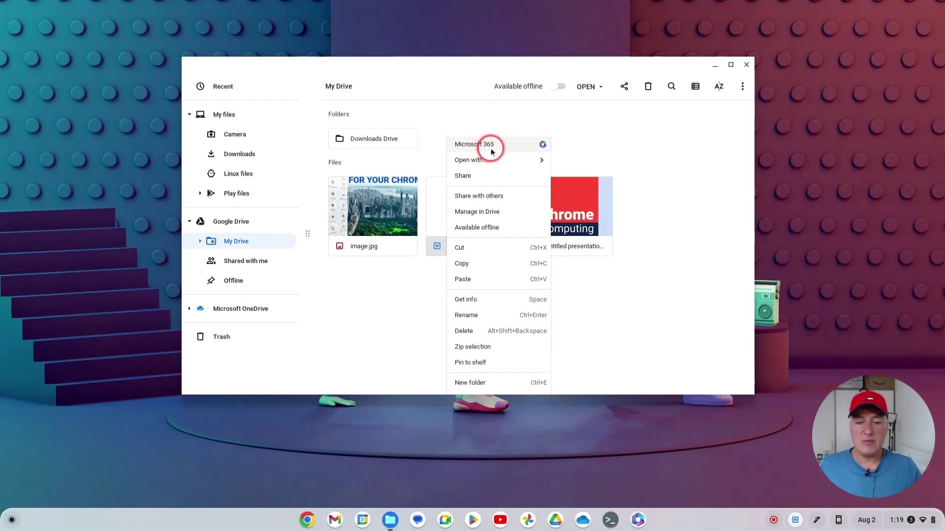
left_click(504, 161)
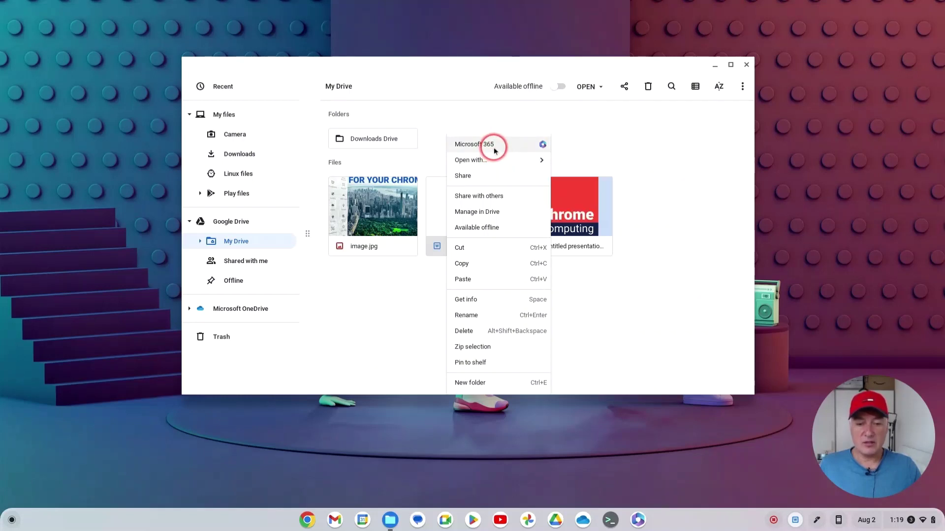
left_click(494, 147)
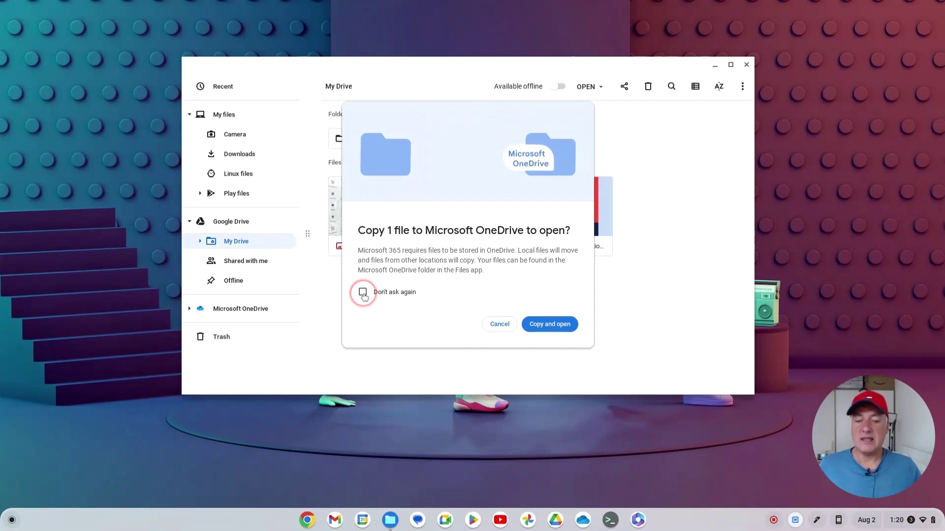
left_click(563, 326)
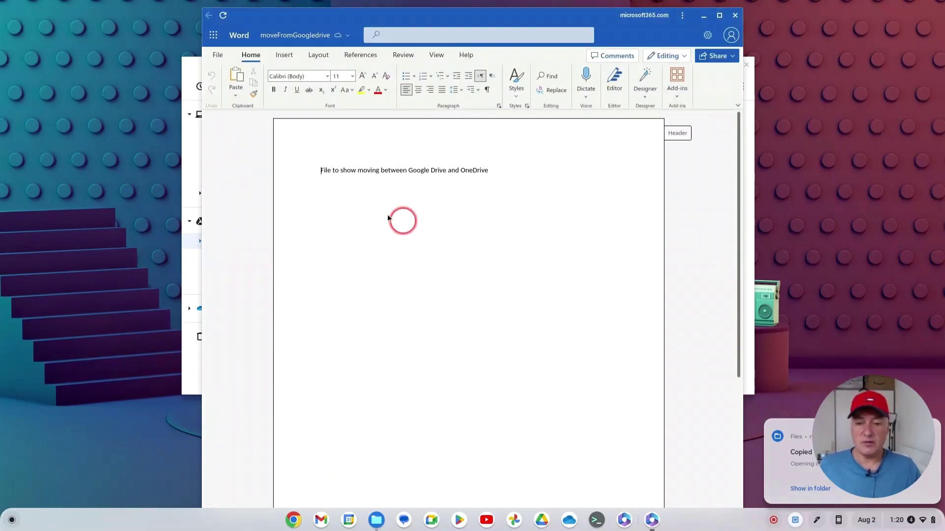
left_click(735, 16)
Check the My files view of OneDrive through Microsoft 365 for the copied document and close the open windows.
left_click(638, 520)
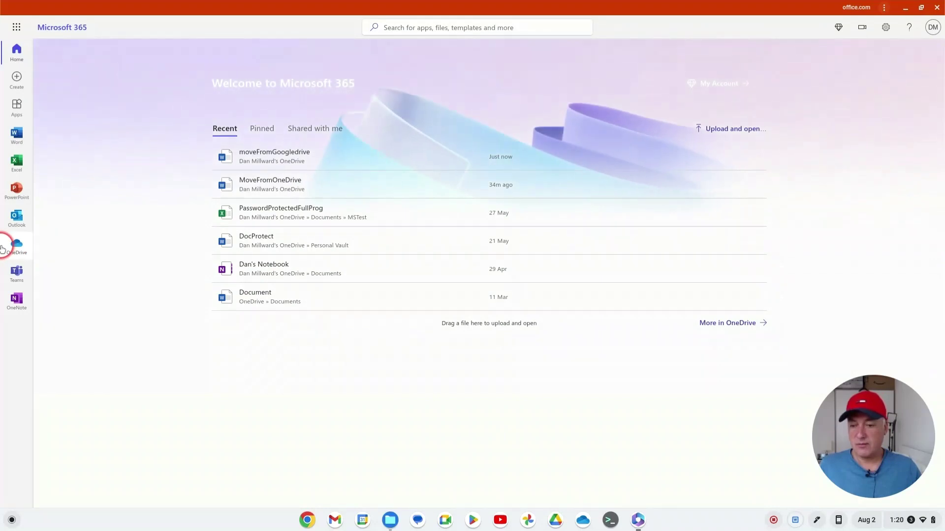
left_click(17, 243)
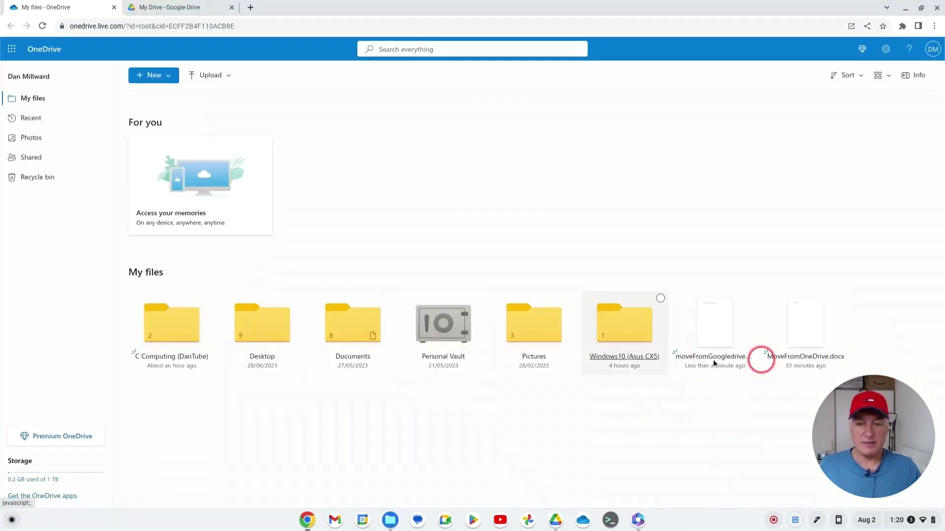
left_click(114, 9)
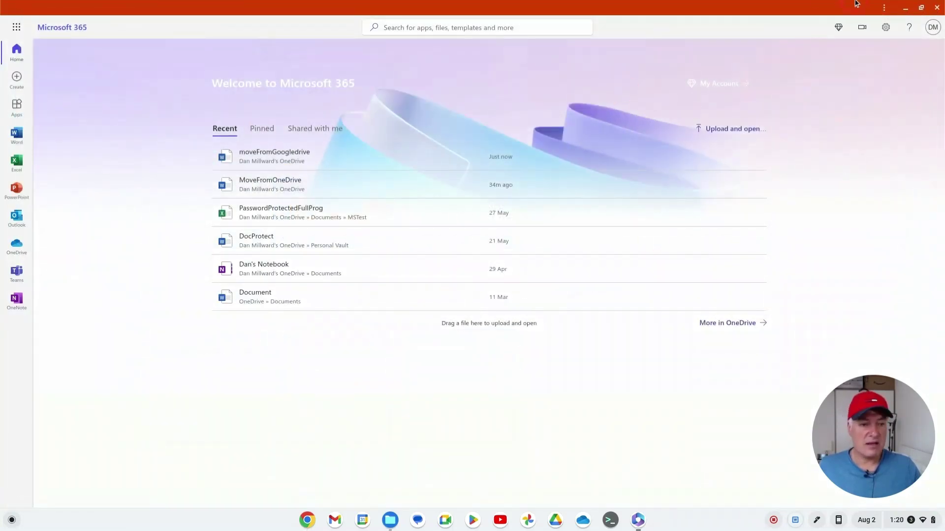
left_click(937, 9)
left_click(532, 389)
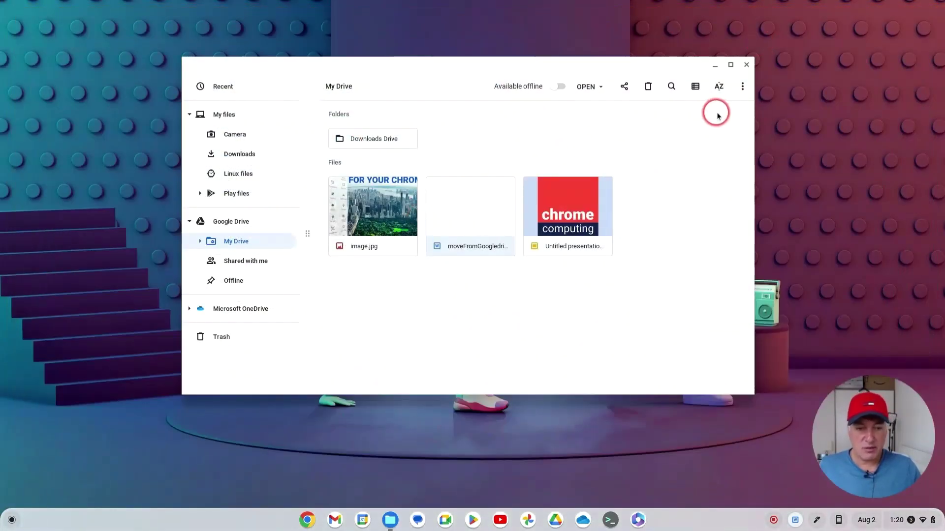
left_click(747, 65)
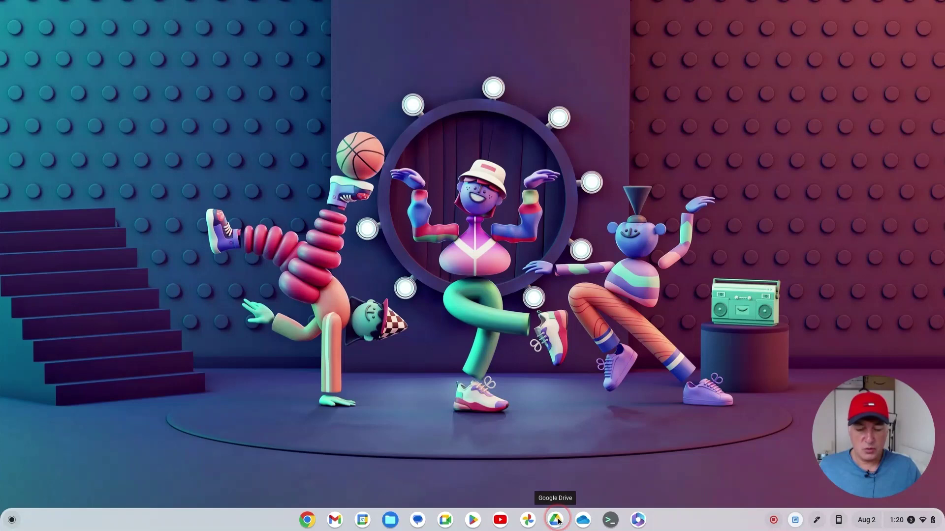
Reopen the Files app, copy moveFromGoogledrive.docx from Google Drive's My Drive to Downloads and show the Downloads folder.
left_click(390, 520)
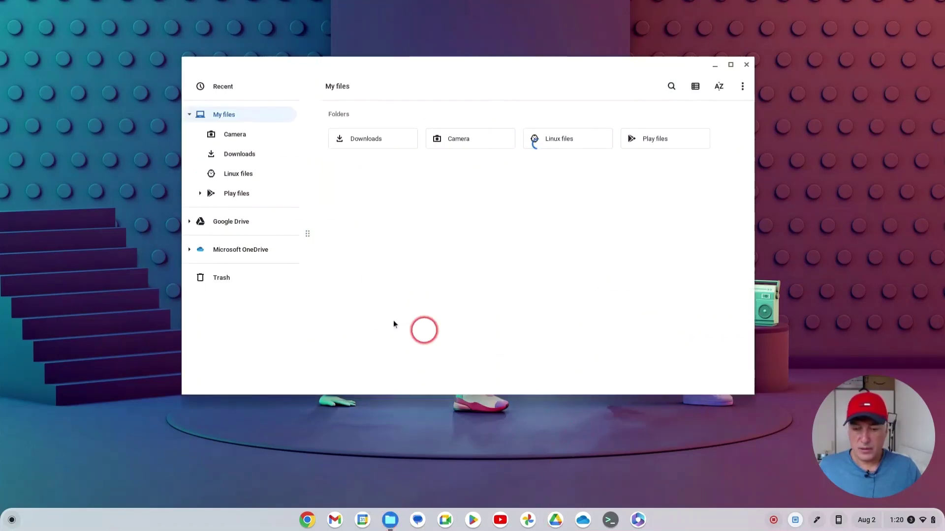
left_click(231, 221)
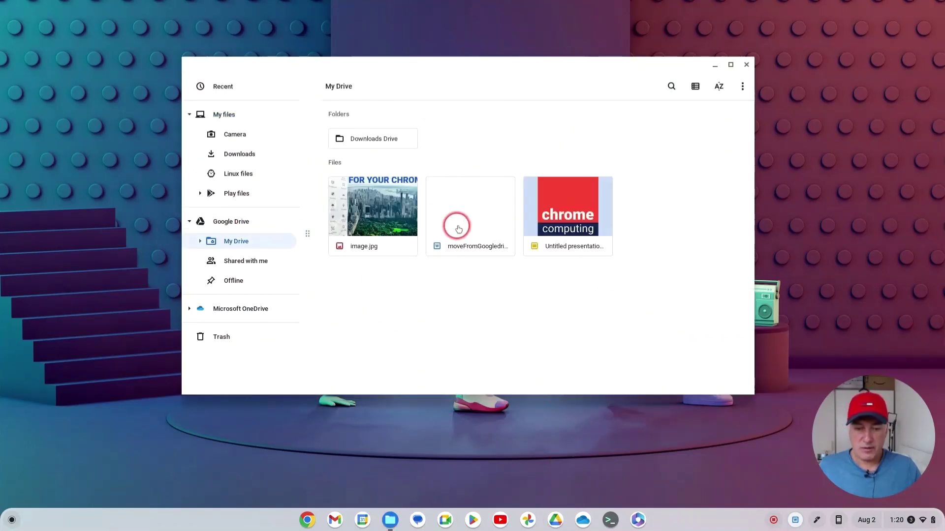
left_click(470, 202)
right_click(469, 201)
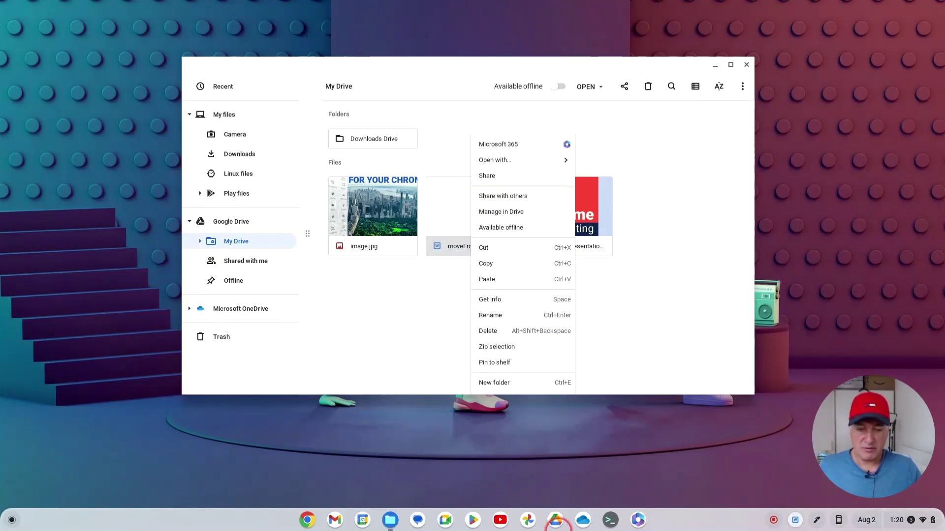
left_click(416, 307)
left_click_drag(471, 229, 245, 154)
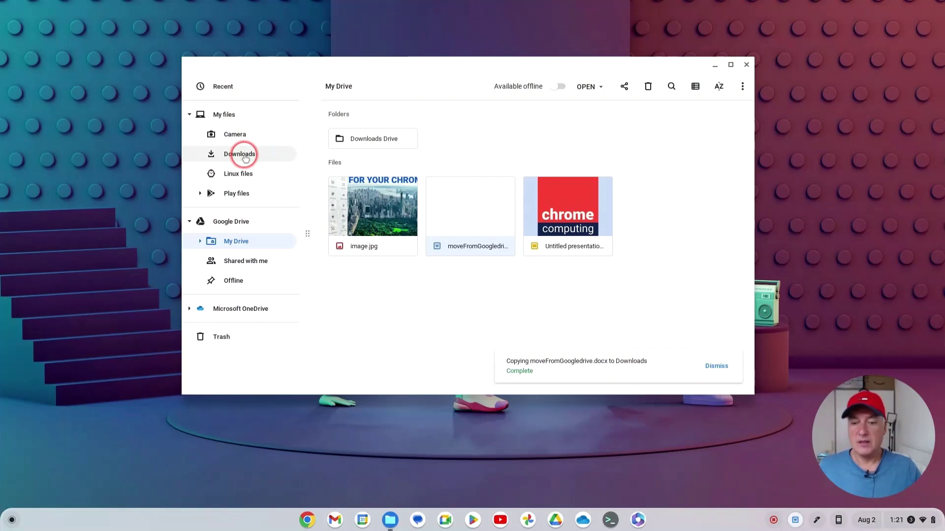
left_click(245, 155)
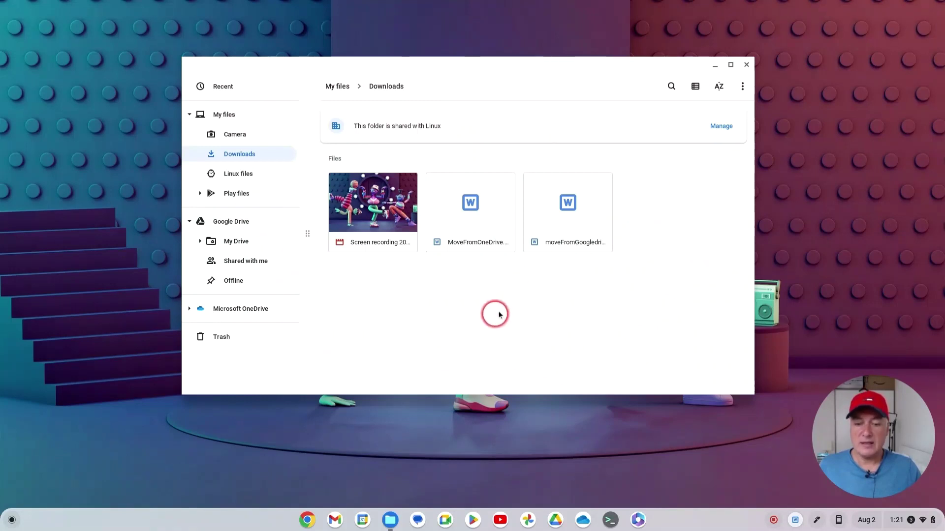
View the Microsoft 365 move prompt for MoveFromOneDrive.docx in Downloads, cancel it and close the Files window.
right_click(483, 218)
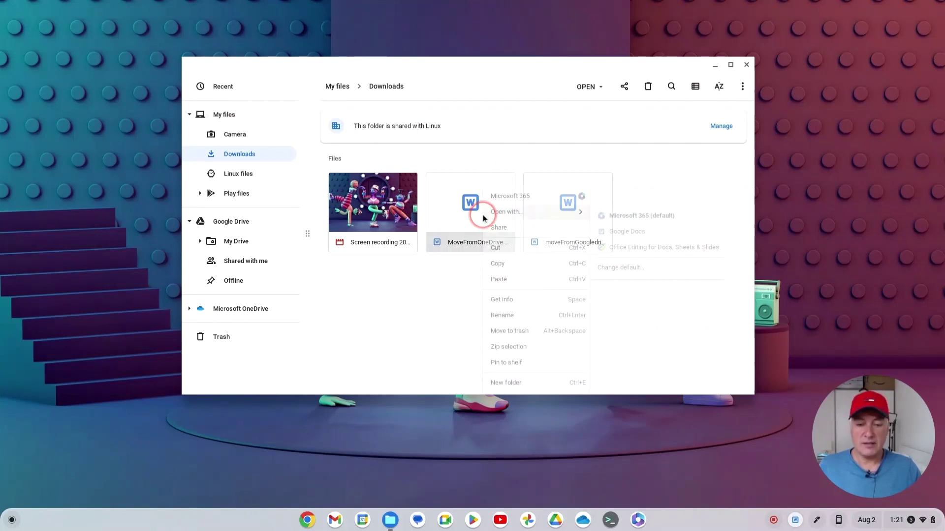
left_click(523, 196)
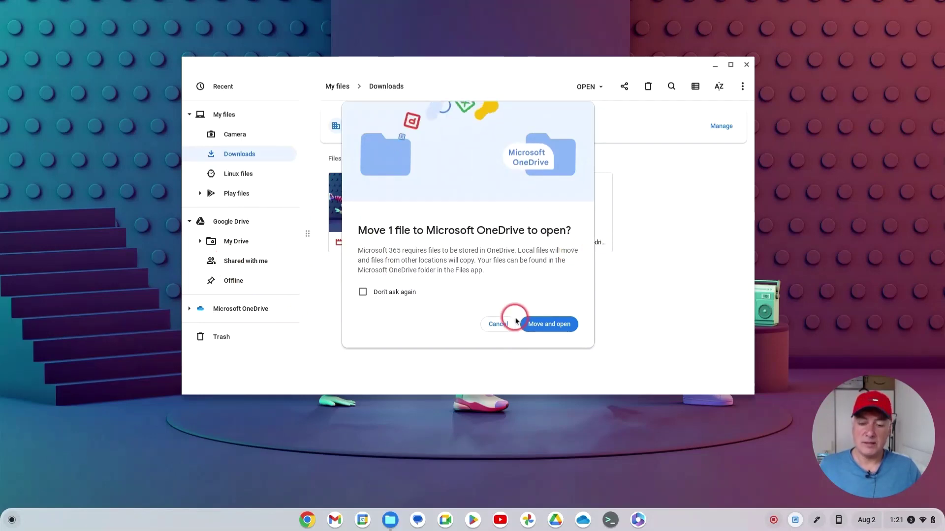
left_click(500, 325)
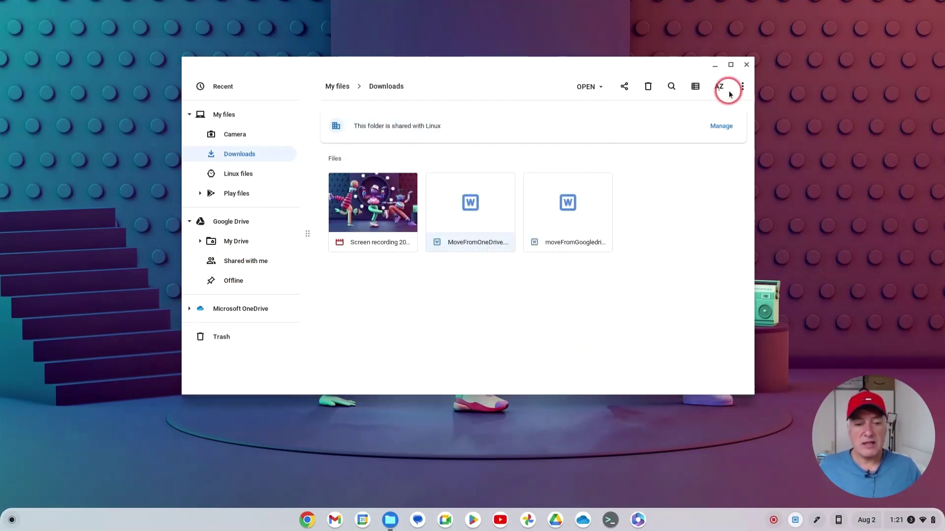
left_click(748, 66)
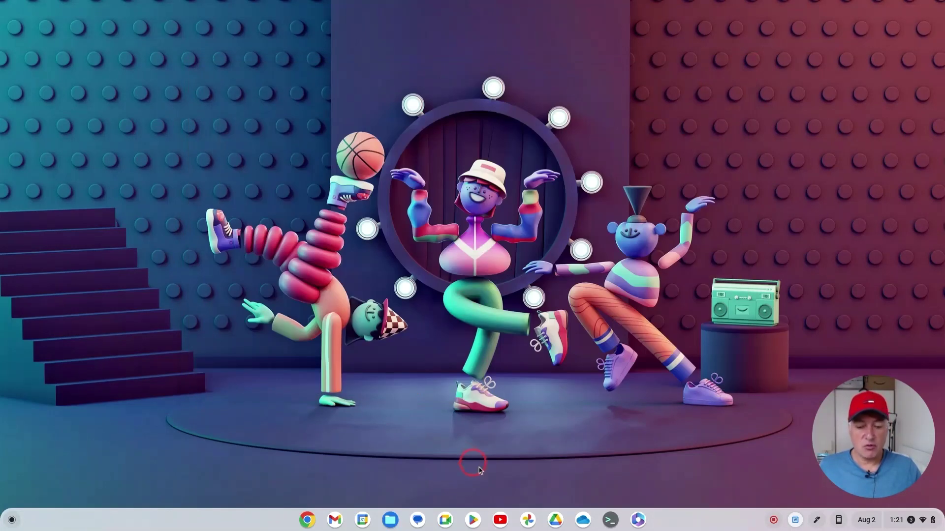
Open two Files app windows and spread them apart on the desktop so both can be used together.
left_click(392, 522)
left_click_drag(525, 78, 345, 49)
right_click(388, 515)
left_click(420, 452)
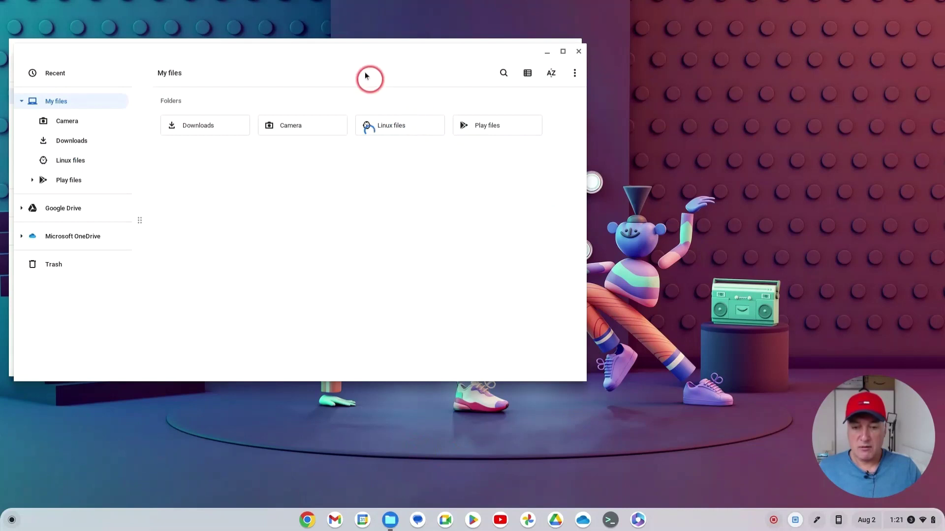
left_click_drag(343, 51, 803, 86)
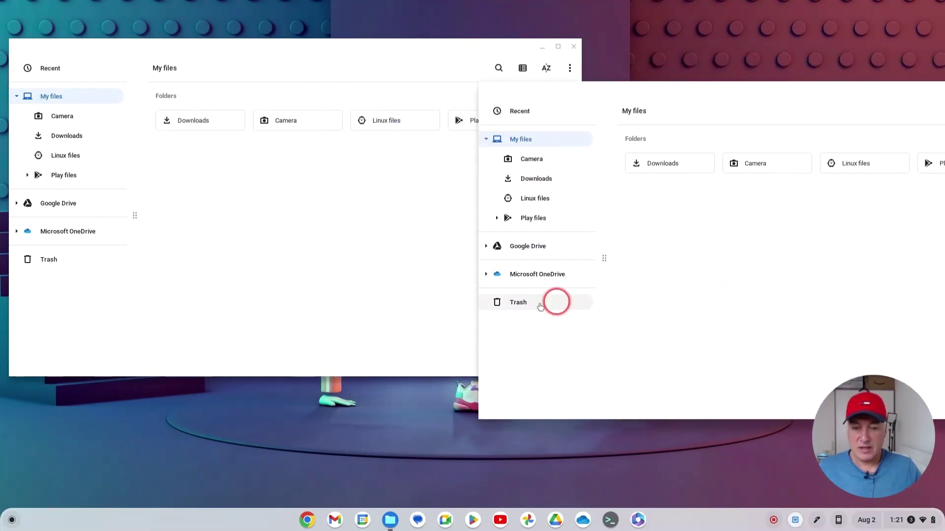
Show Google Drive's My Drive in the first Files window and Microsoft OneDrive in the second.
left_click(58, 203)
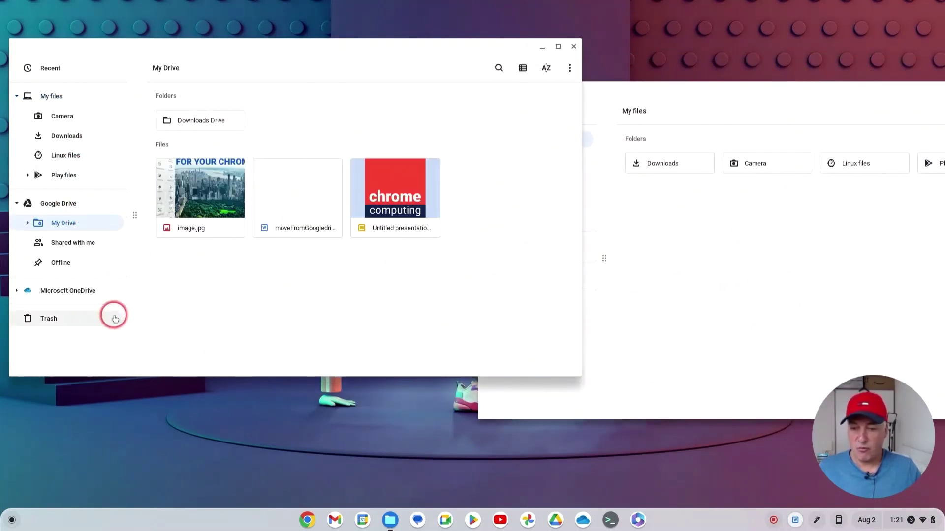
left_click(537, 274)
left_click(697, 324)
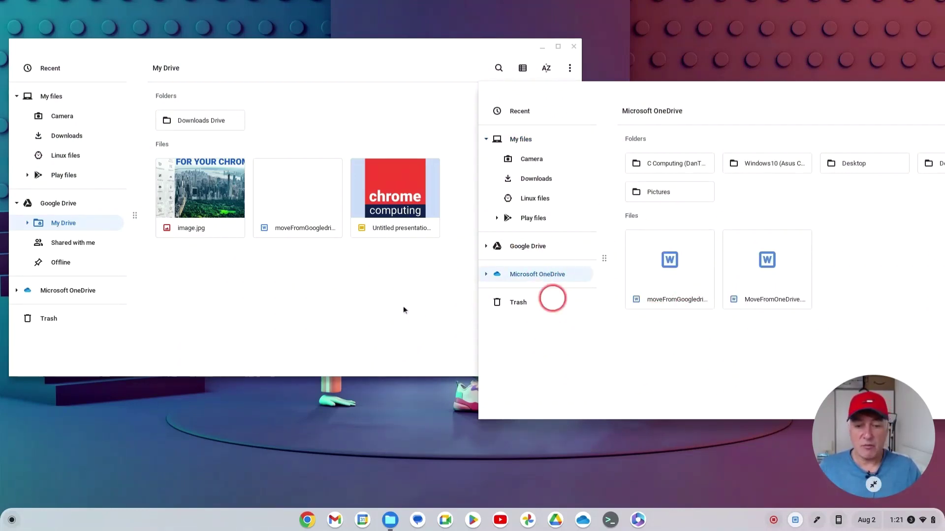
View the storage locations offered by the file upload picker in Google Drive, cancel the upload and close the Drive window.
left_click(556, 519)
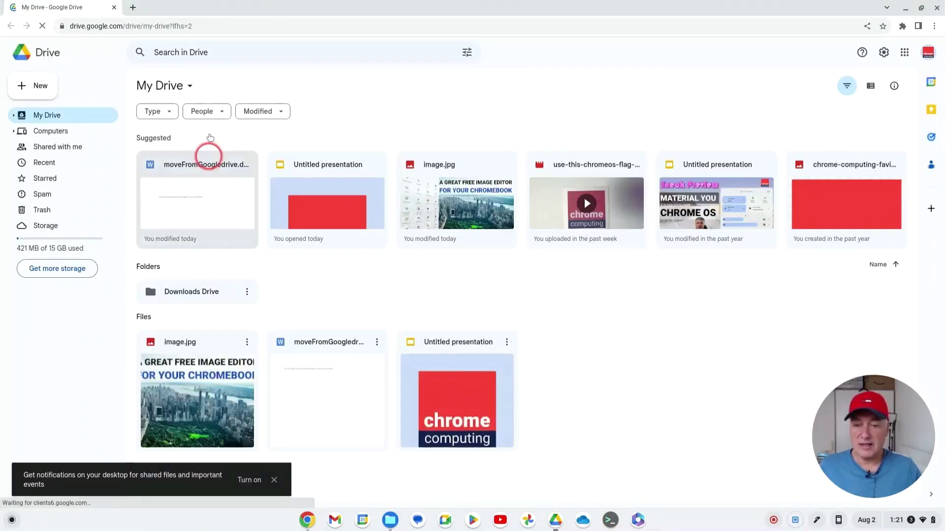
right_click(594, 409)
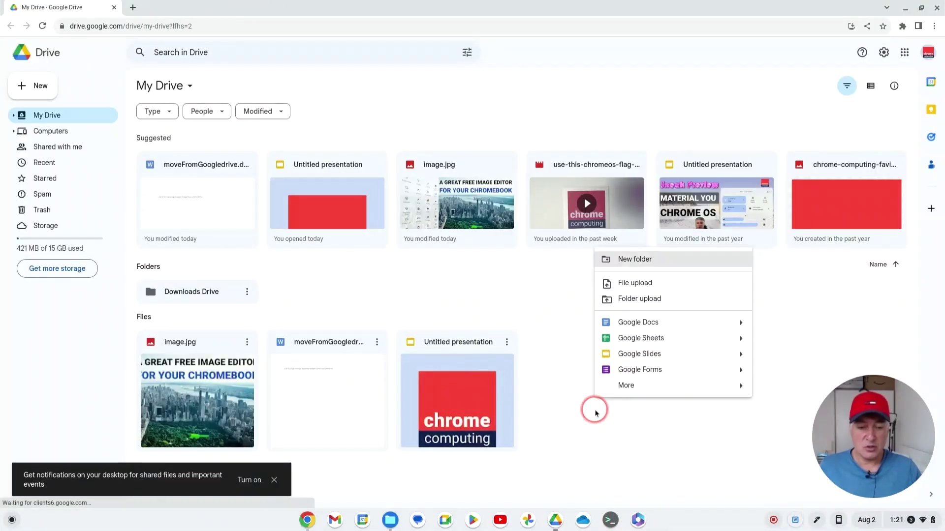
left_click(645, 288)
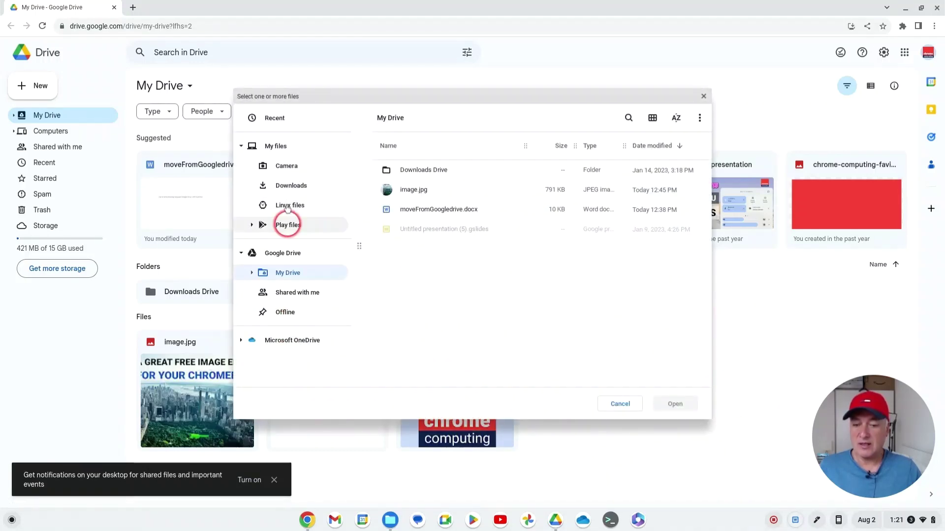
left_click(591, 407)
left_click(619, 404)
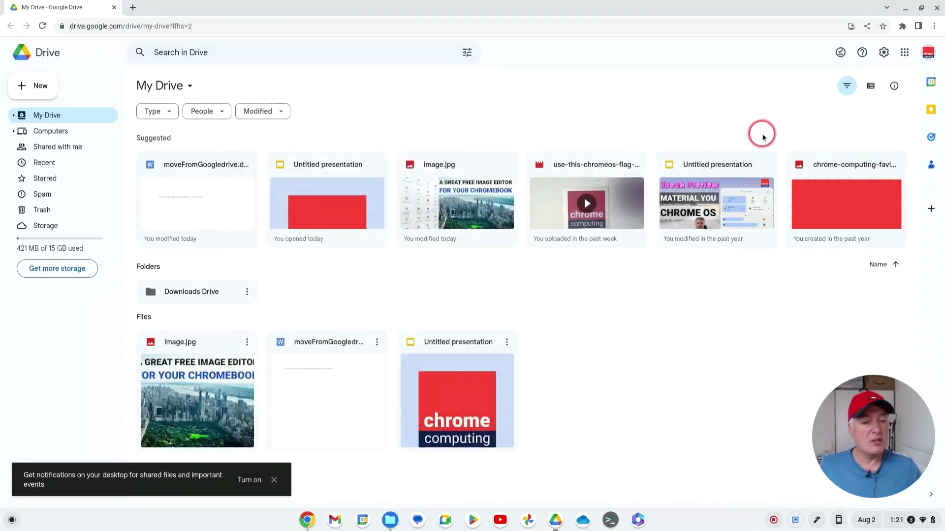
left_click(936, 9)
left_click(635, 341)
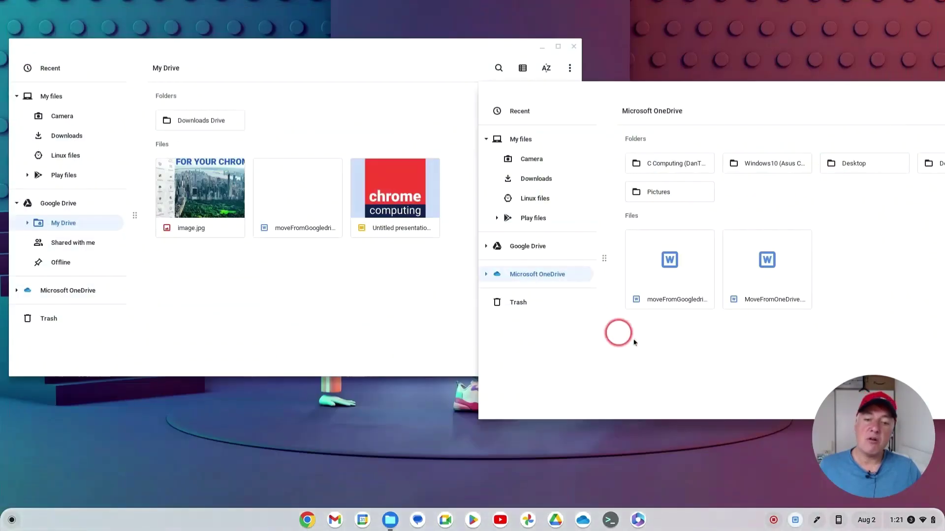
Move the OneDrive and My Drive Files windows towards the centre of the desktop and close both.
left_click_drag(666, 88, 358, 157)
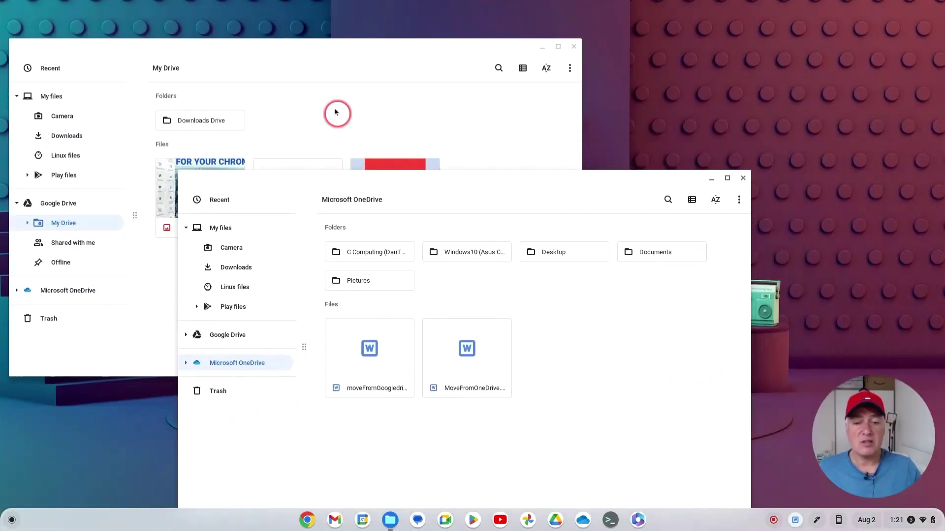
left_click_drag(322, 48, 444, 23)
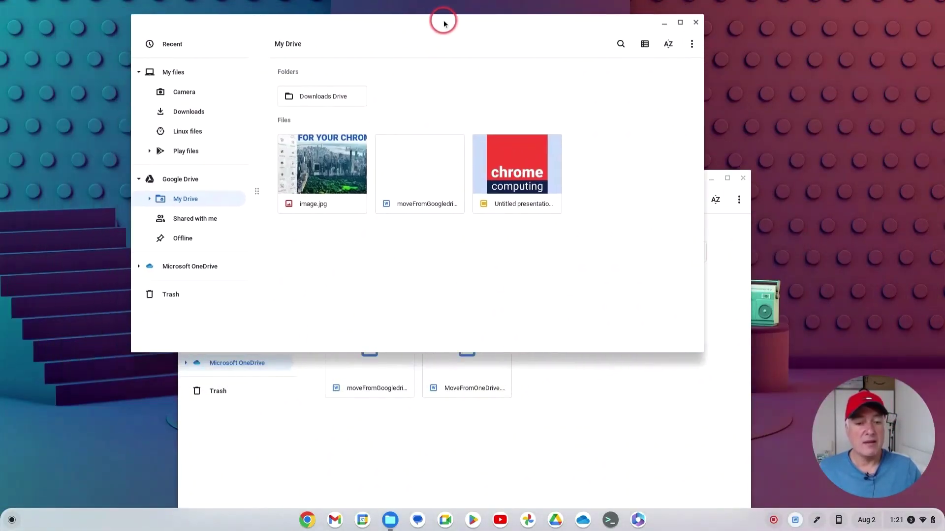
left_click(694, 23)
left_click(743, 178)
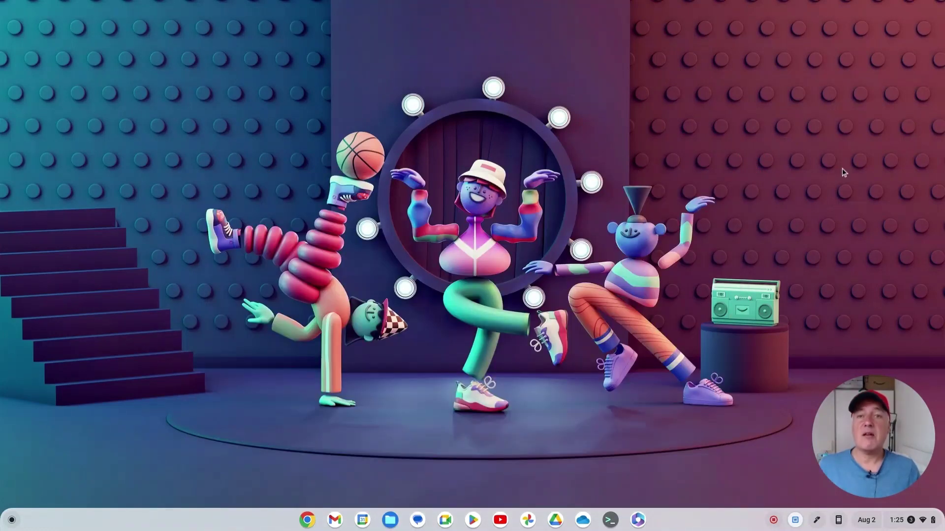